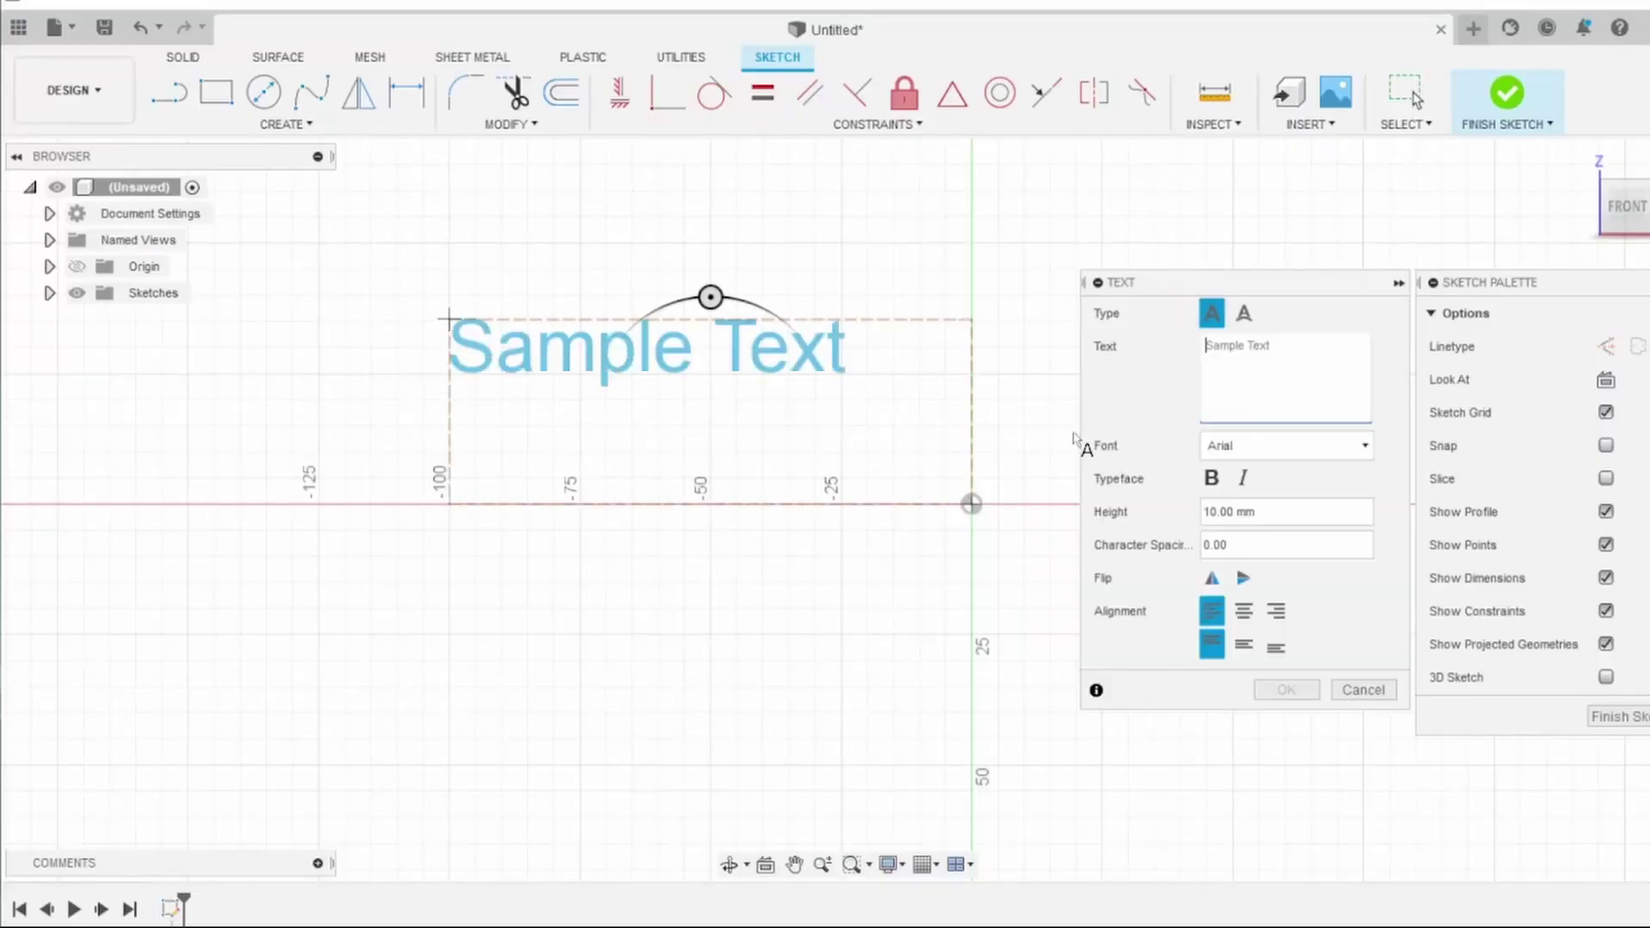
Create the text ZACH in Arial Black, 20 mm high, right-aligned
{"action": "type", "text": "ZACH"}
{"action": "left_click", "coordinate": [1272, 445]}
{"action": "left_click", "coordinate": [1238, 659]}
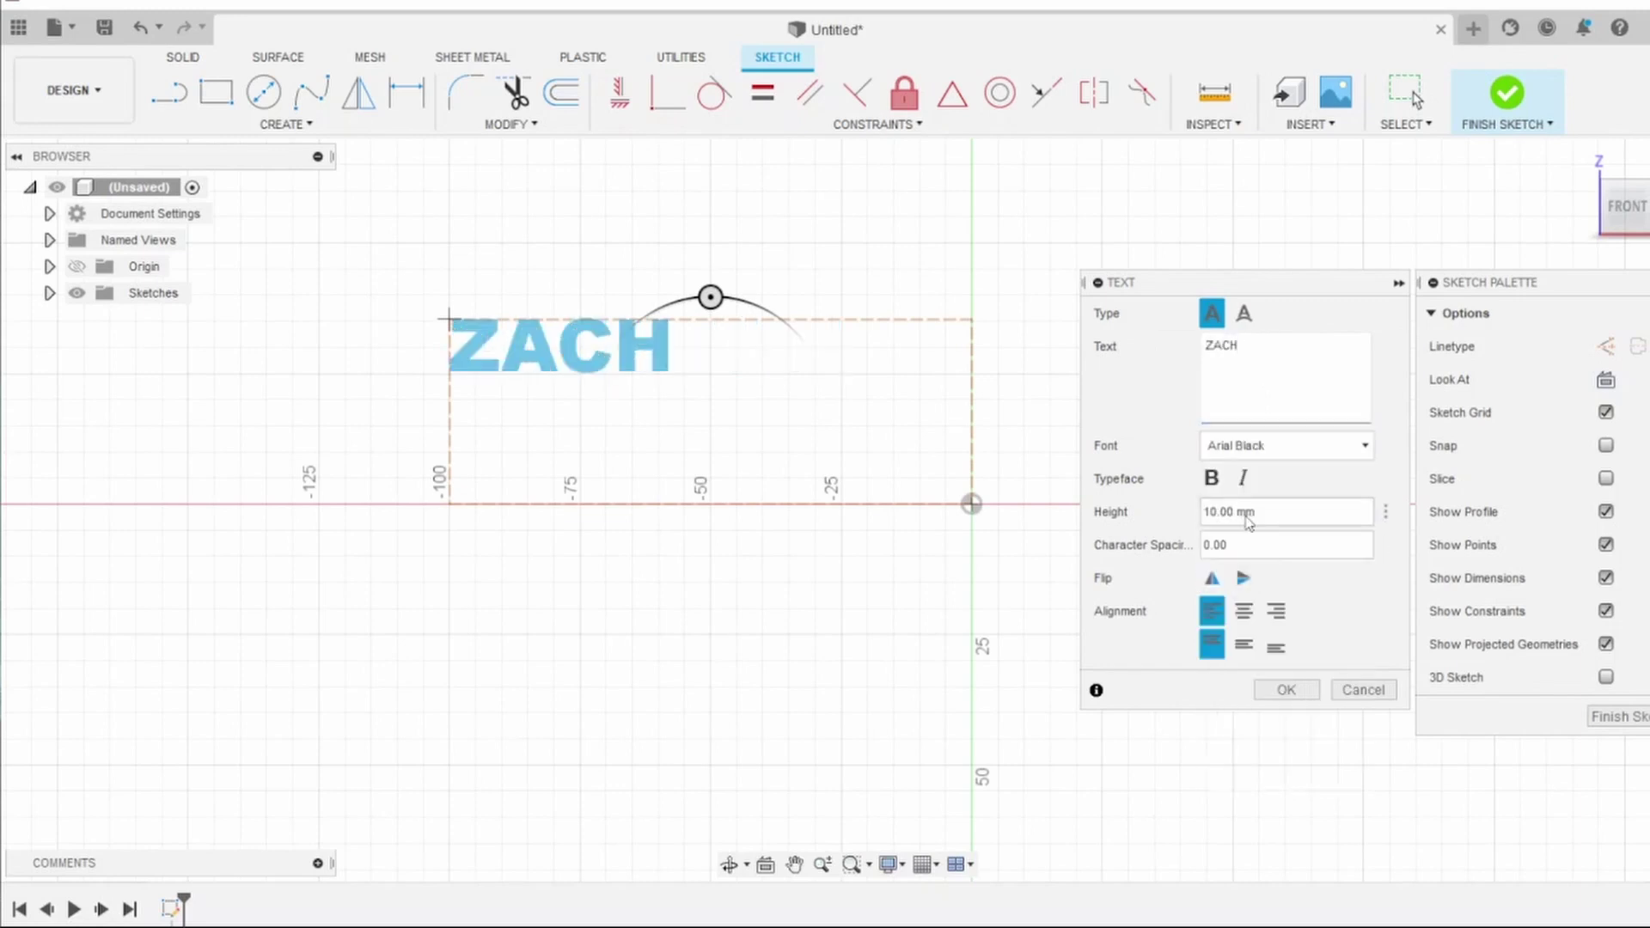
{"action": "type", "text": "25"}
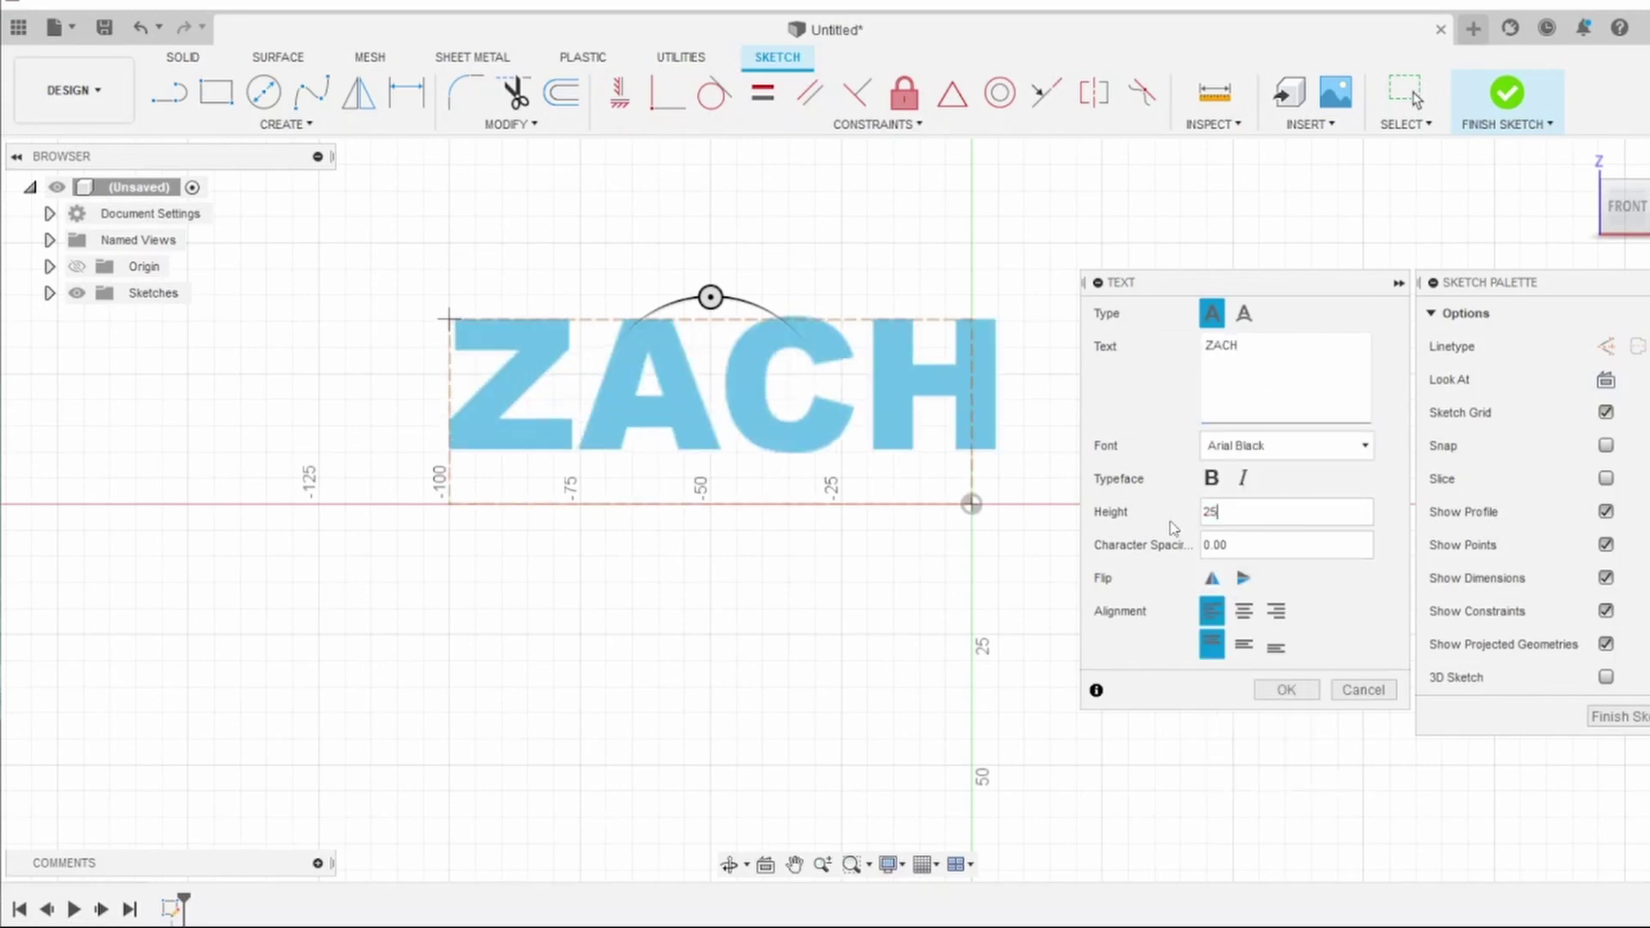
{"action": "key", "text": "BackSpace"}
{"action": "type", "text": "0"}
{"action": "left_click", "coordinate": [1277, 611]}
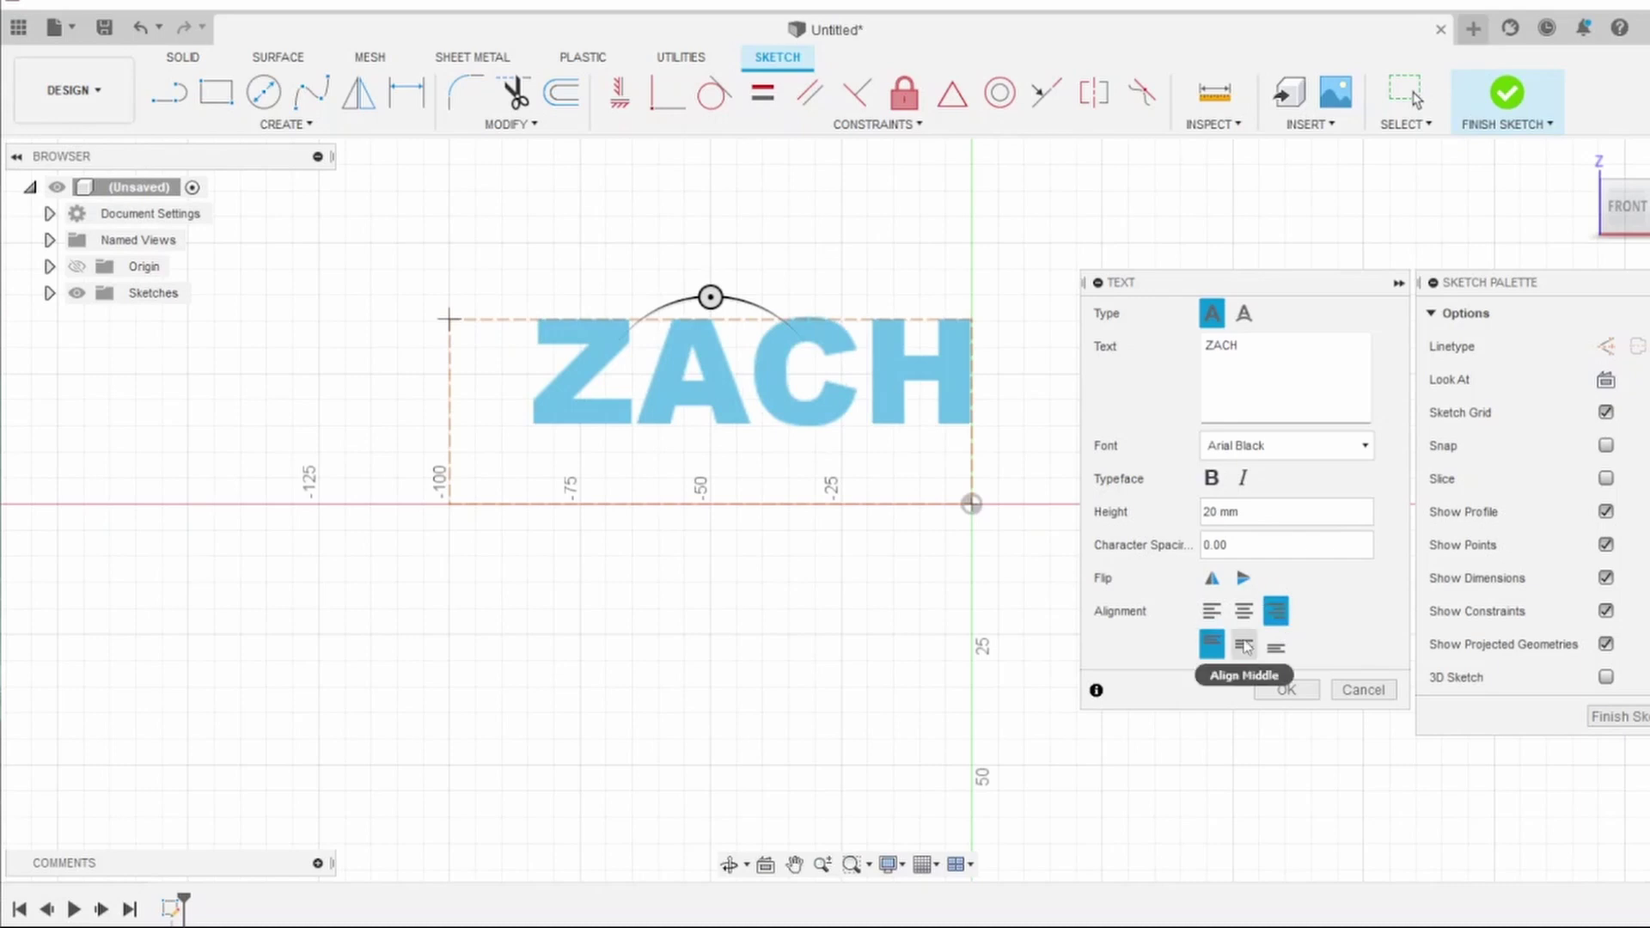
{"action": "left_click", "coordinate": [1286, 689]}
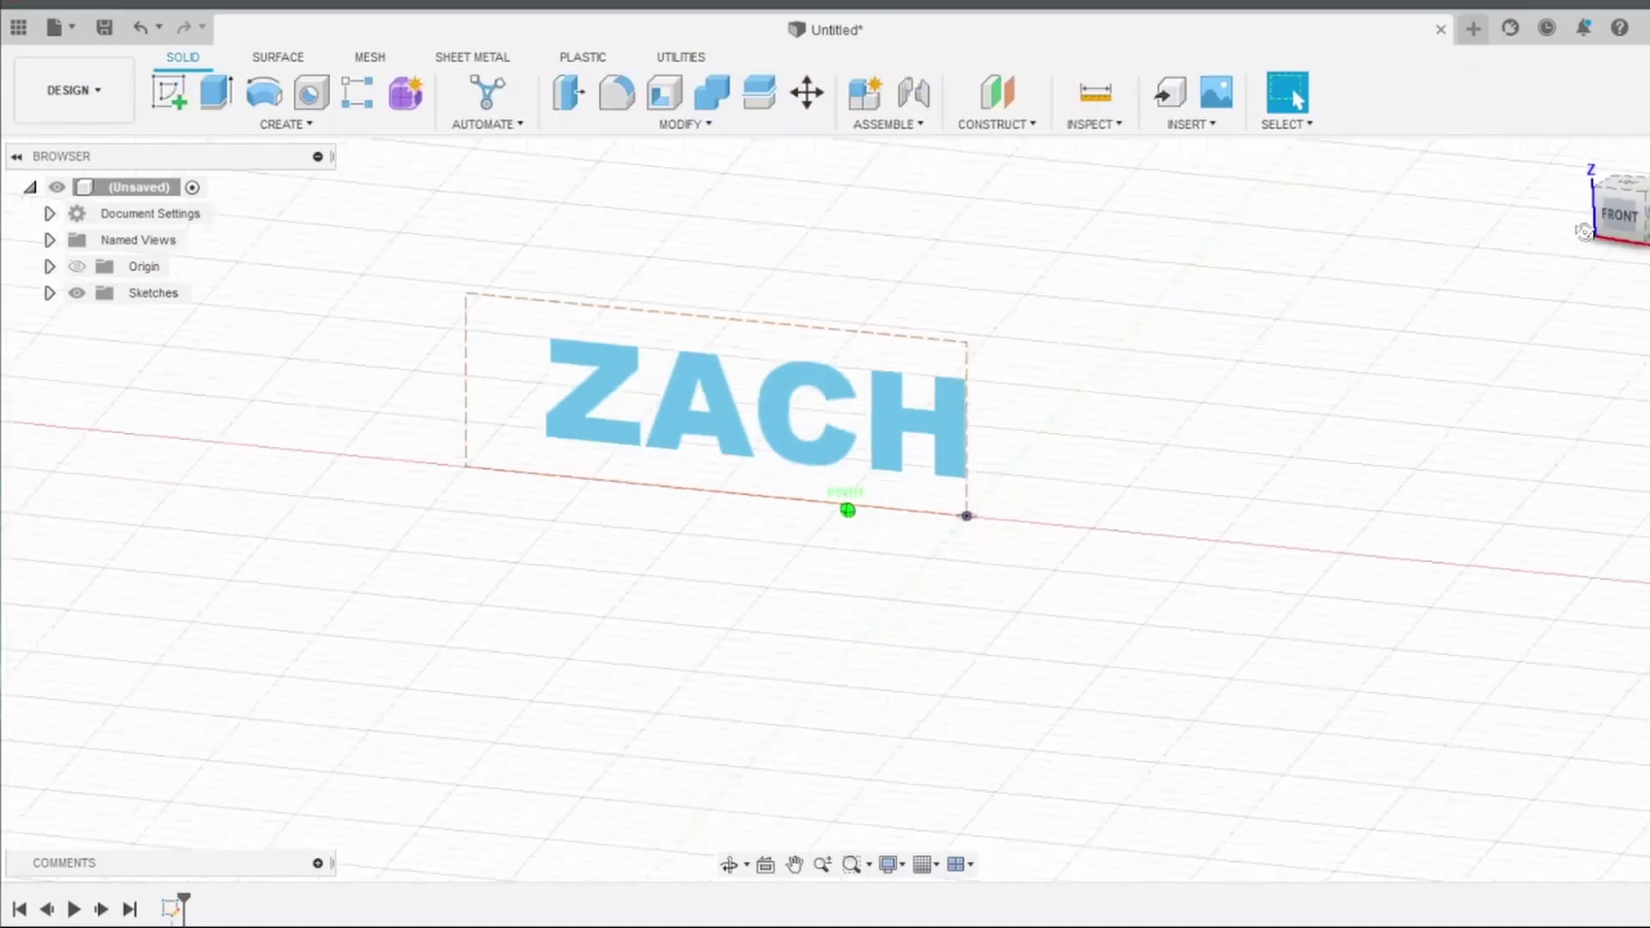
Add the text KING on a new perpendicular sketch ending at the origin
{"action": "left_click", "coordinate": [1006, 396]}
{"action": "left_click", "coordinate": [286, 124]}
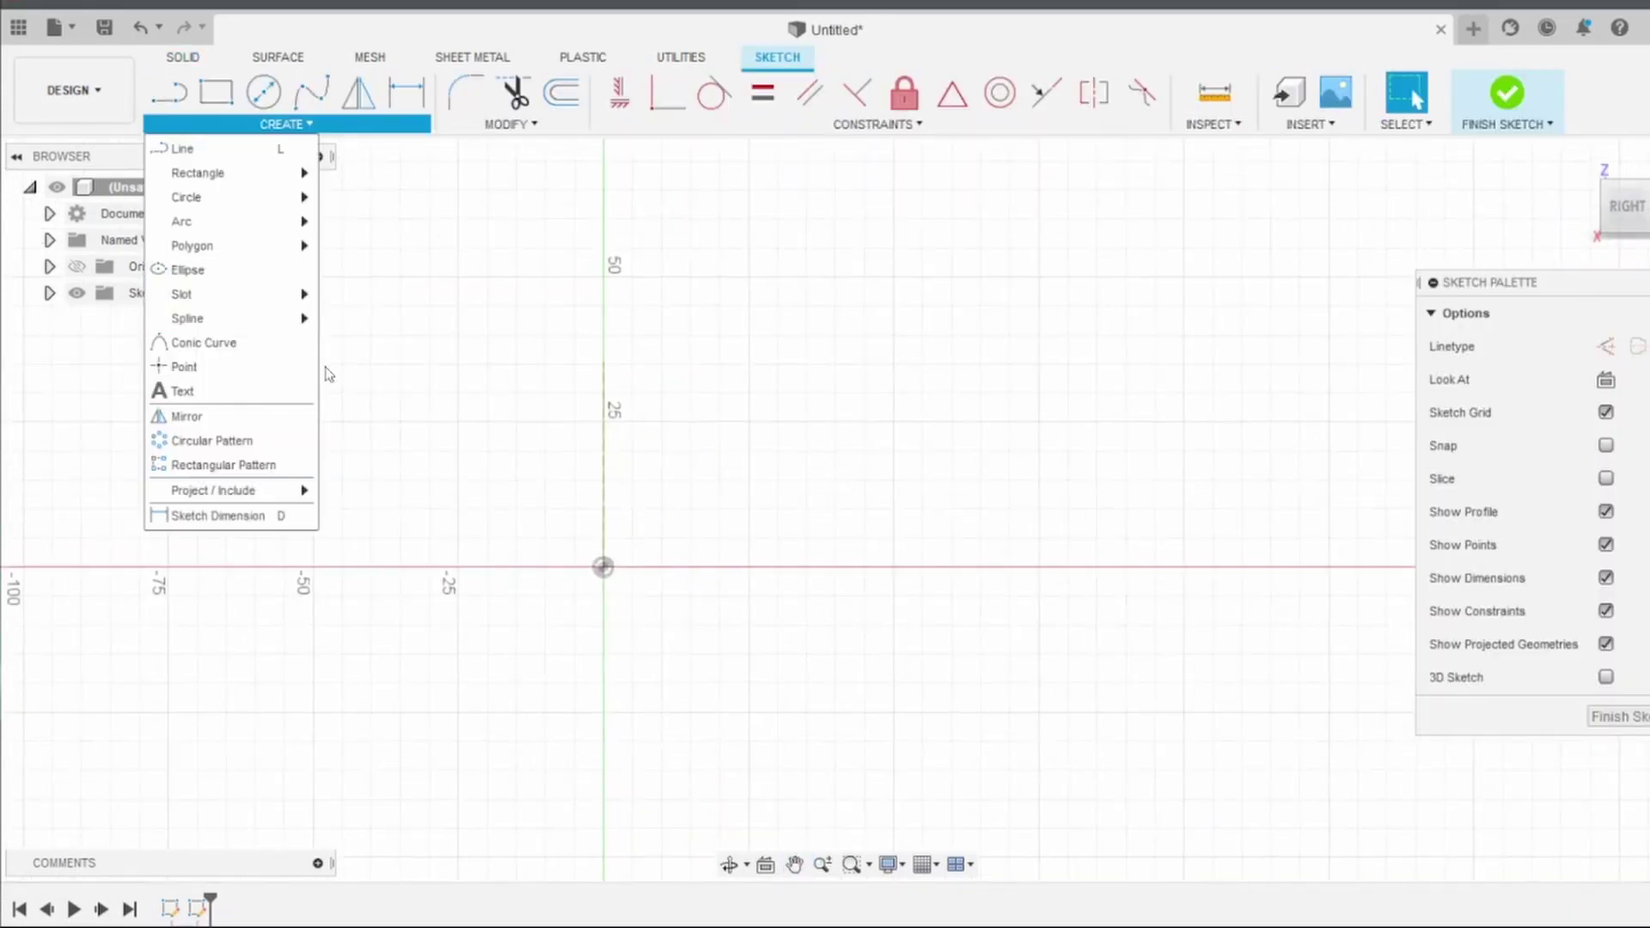
{"action": "left_click", "coordinate": [207, 391]}
{"action": "left_click", "coordinate": [603, 361]}
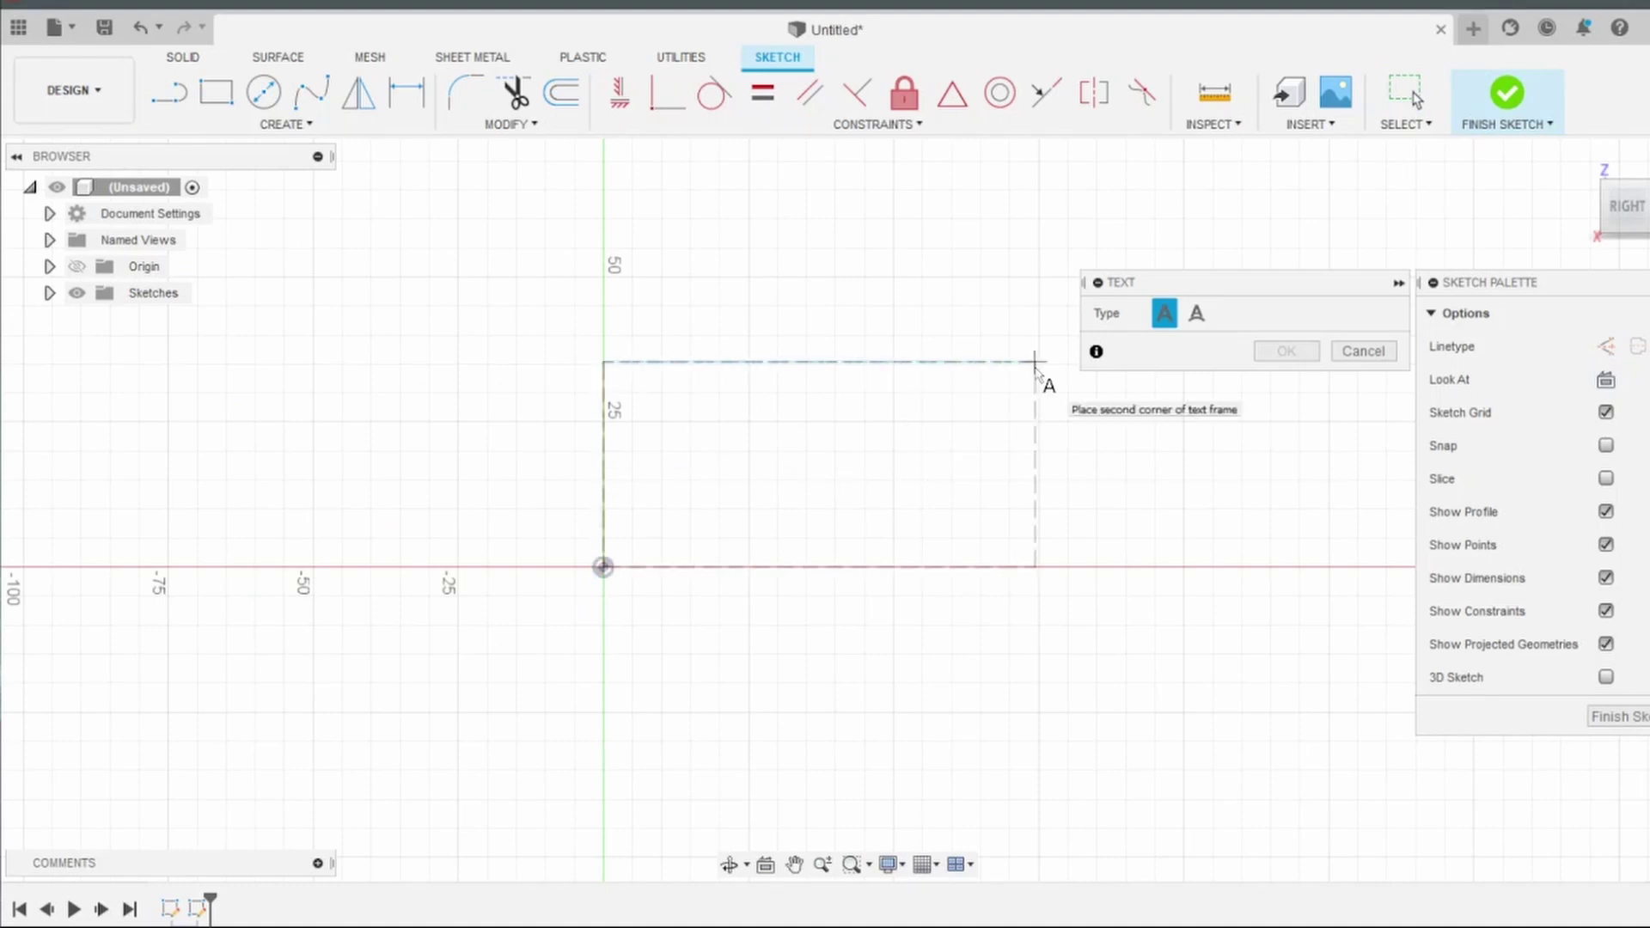
{"action": "left_click", "coordinate": [1038, 362]}
{"action": "type", "text": "KING"}
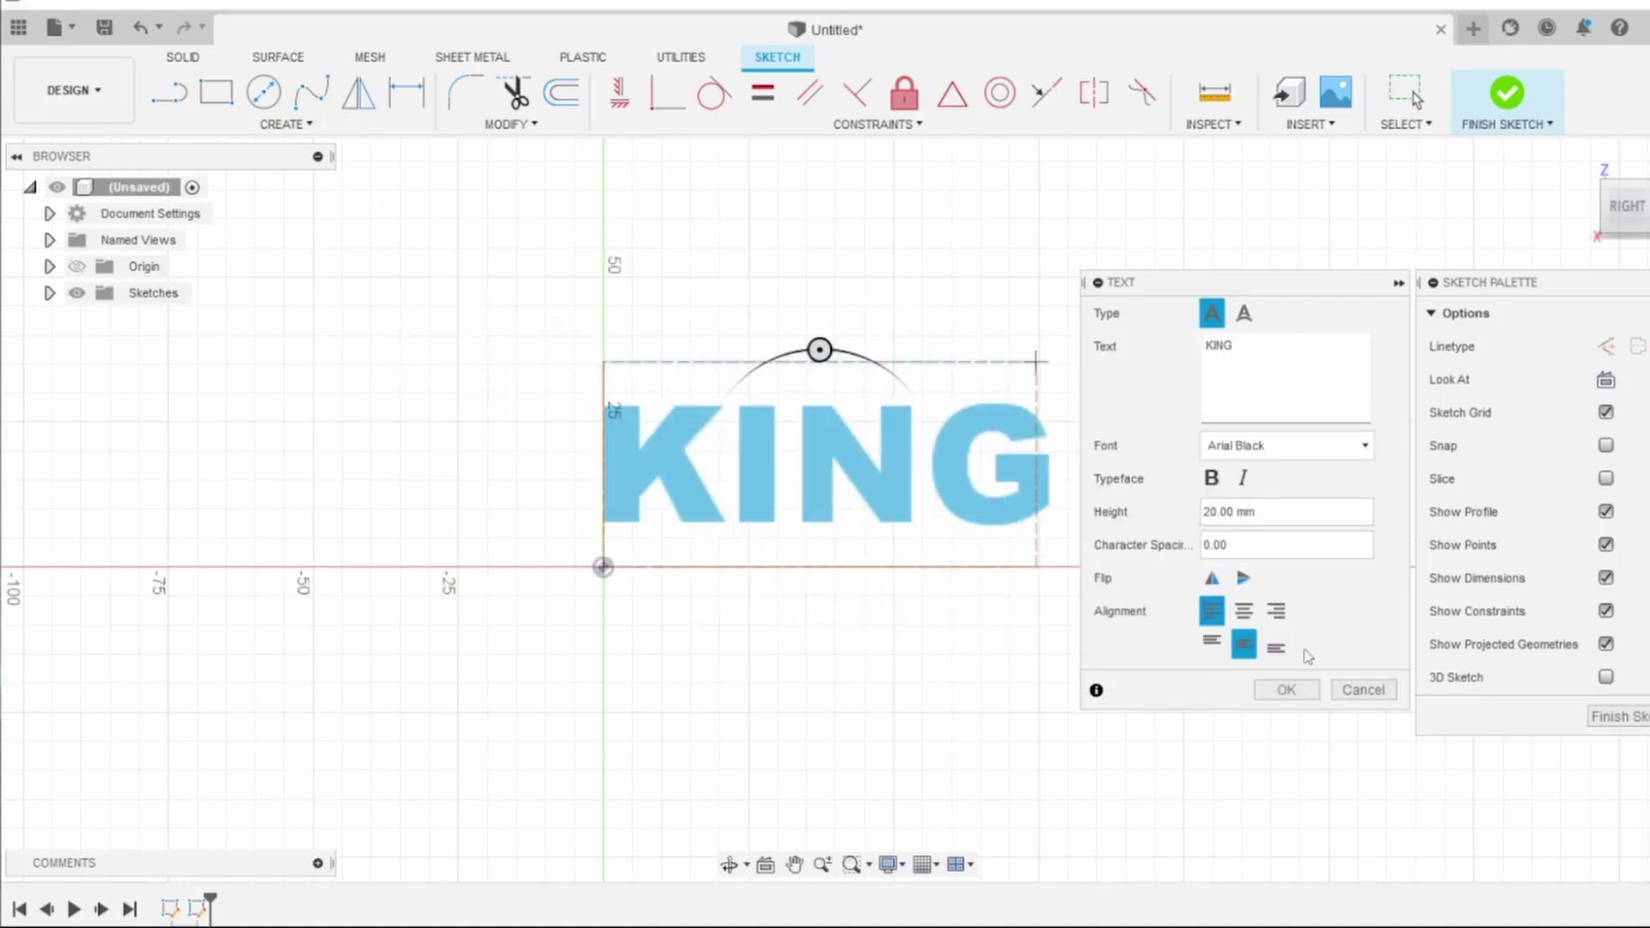
{"action": "left_click", "coordinate": [1286, 690]}
{"action": "left_click", "coordinate": [1617, 721]}
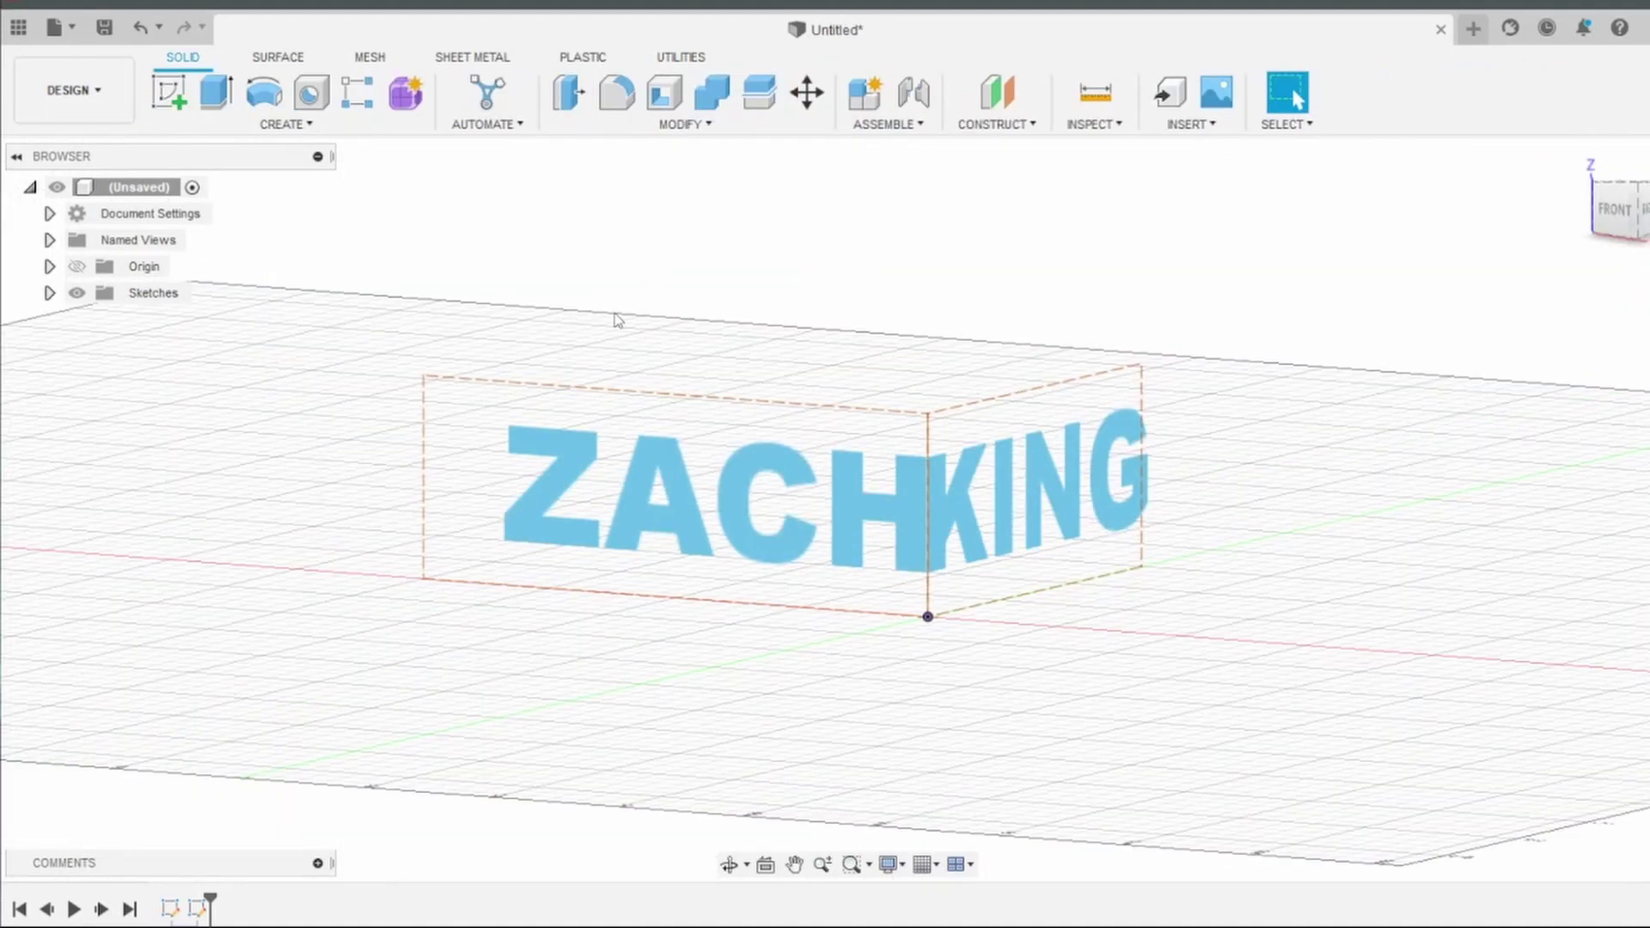
Extrude the KING letters out into depth
{"action": "key", "text": "e"}
{"action": "left_click_drag", "start_coordinate": [1040, 485], "coordinate": [1194, 478]}
{"action": "key", "text": "Return"}
{"action": "middle_click_drag", "start_coordinate": [846, 510], "coordinate": [962, 447], "text": "shift"}
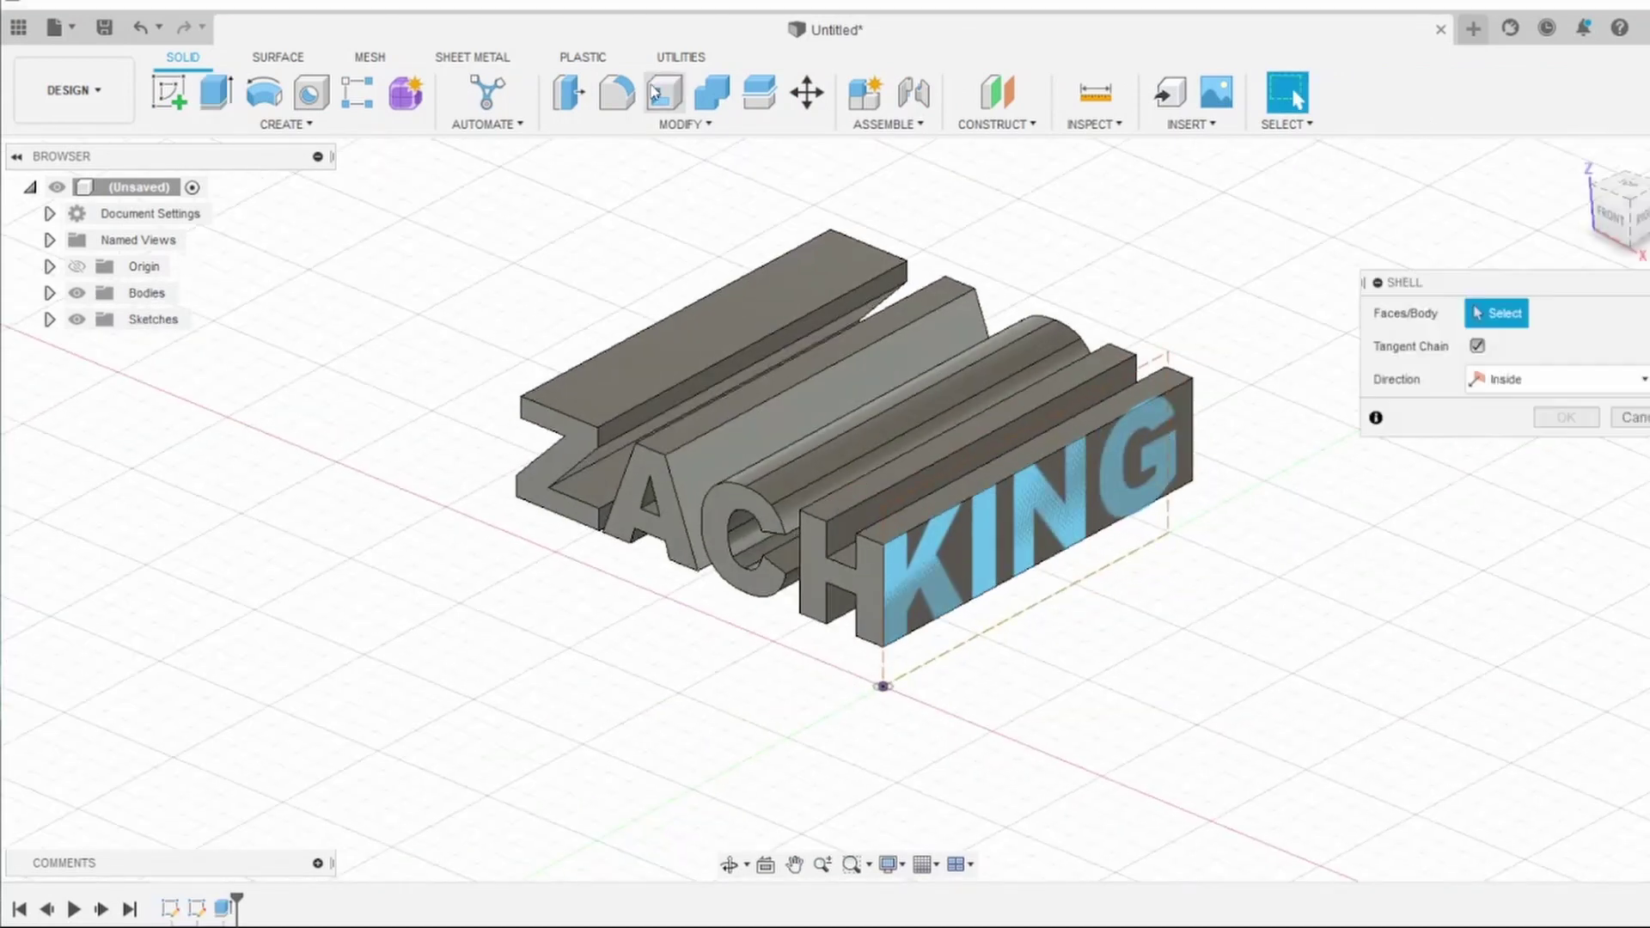
Extrude the other text profile through the letters with the Intersect operation
{"action": "key", "text": "e"}
{"action": "left_click", "coordinate": [1065, 537]}
{"action": "left_click_drag", "start_coordinate": [1076, 545], "coordinate": [1006, 507]}
{"action": "left_click_drag", "start_coordinate": [641, 377], "coordinate": [614, 346]}
{"action": "left_click", "coordinate": [1547, 556]}
{"action": "left_click", "coordinate": [1496, 605]}
{"action": "left_click", "coordinate": [1562, 634]}
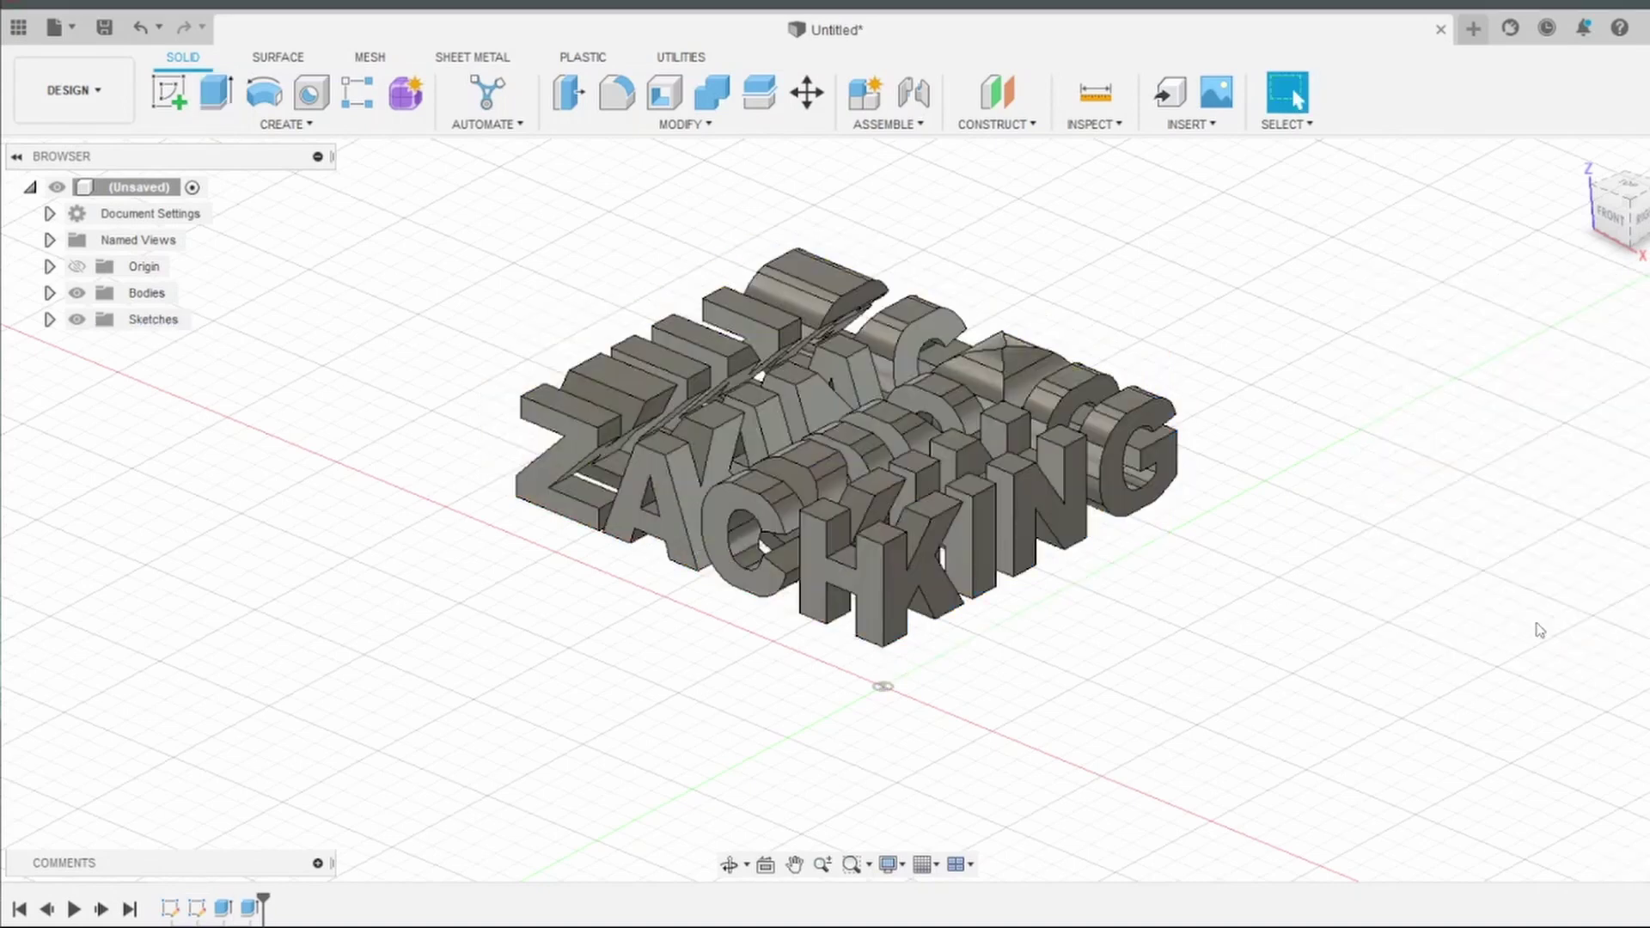
{"action": "middle_click_drag", "start_coordinate": [1536, 627], "coordinate": [1010, 682], "text": "shift"}
{"action": "middle_click_drag", "start_coordinate": [847, 507], "coordinate": [982, 707], "text": "shift"}
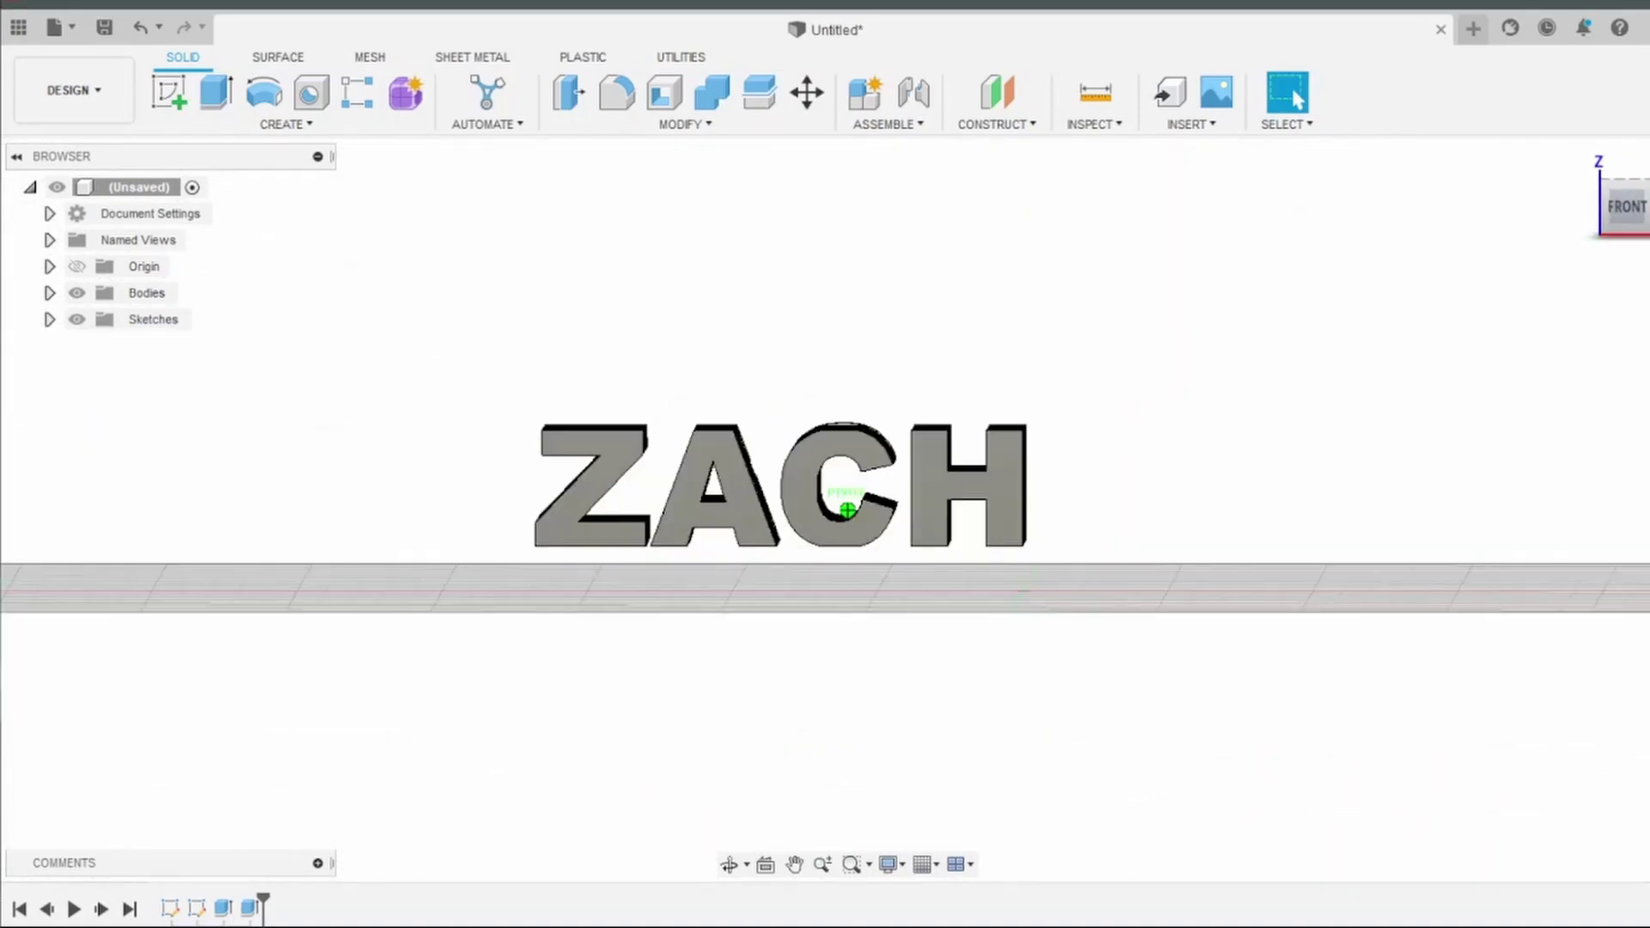
From a top view, change the selection filter and select the six leftover letter pieces
{"action": "middle_click_drag", "start_coordinate": [847, 381], "coordinate": [746, 516], "text": "shift"}
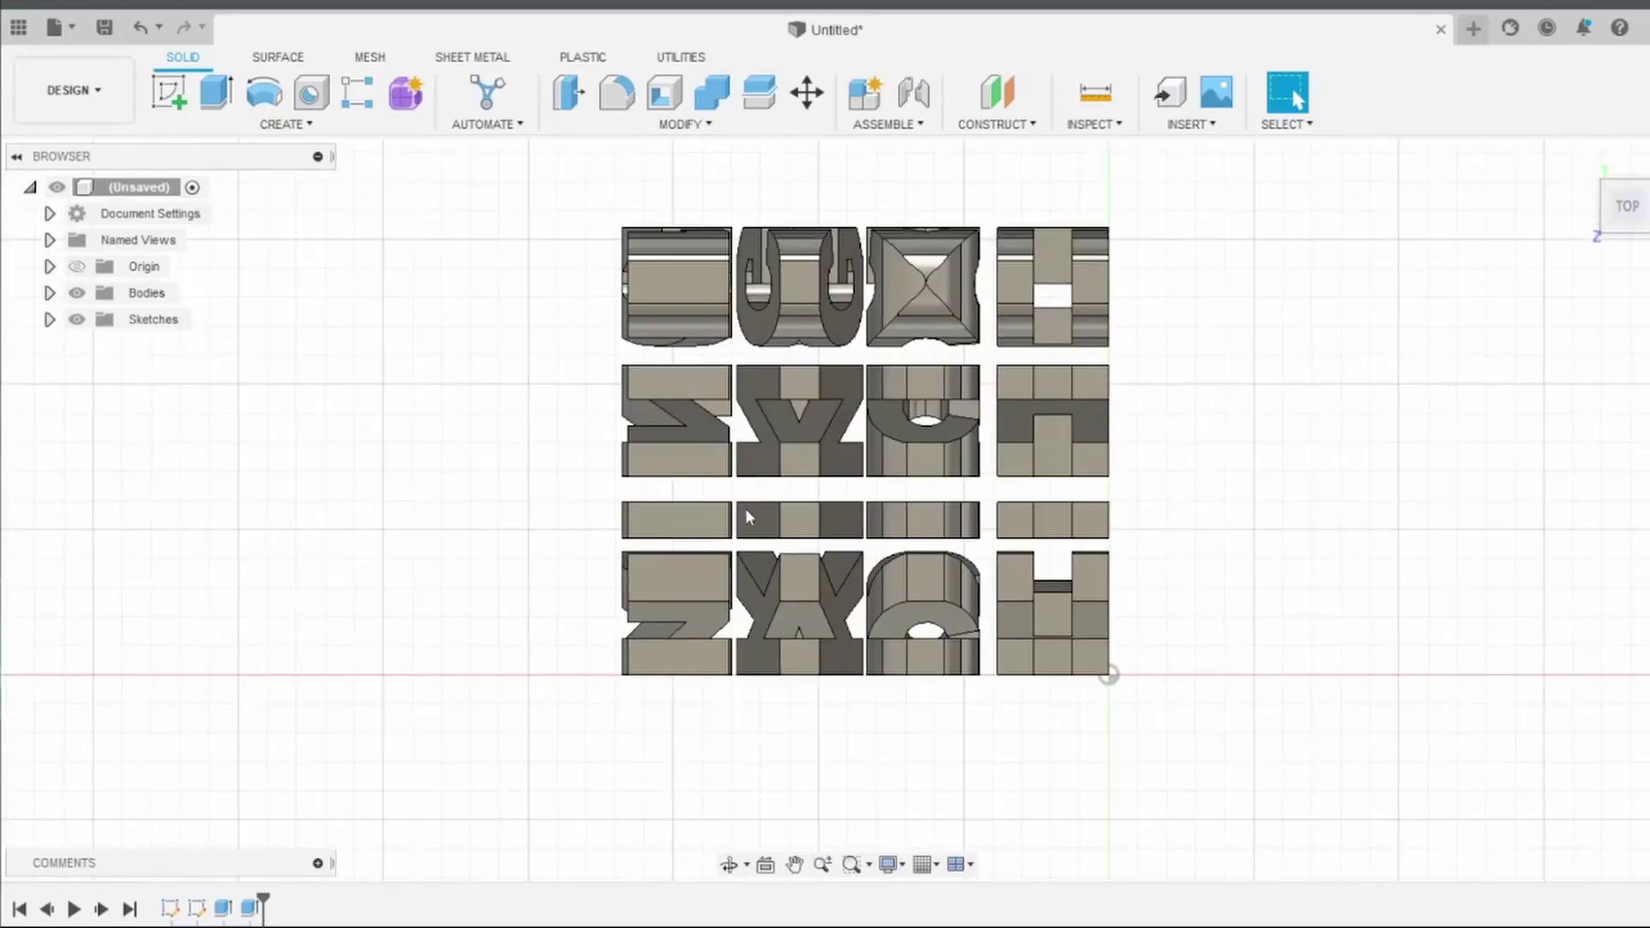
{"action": "left_click", "coordinate": [1300, 128]}
{"action": "left_click", "coordinate": [1505, 291]}
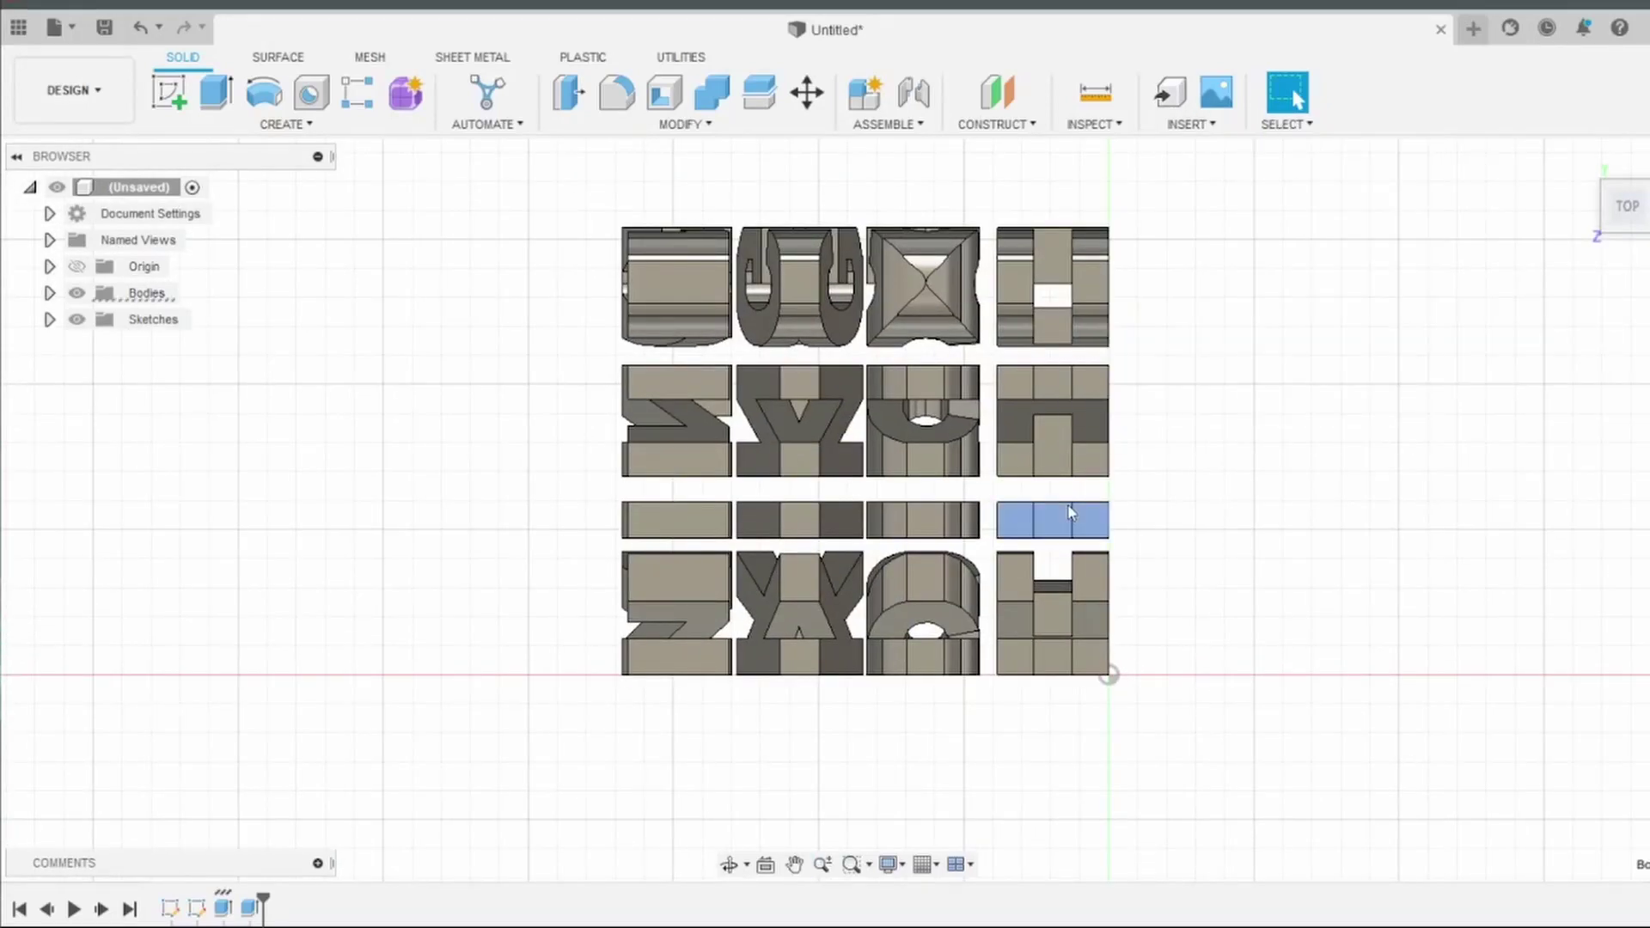
{"action": "left_click", "coordinate": [1053, 284]}
{"action": "left_click", "coordinate": [1053, 421]}
{"action": "left_click", "coordinate": [800, 284]}
{"action": "left_click", "coordinate": [922, 421]}
{"action": "left_click", "coordinate": [677, 610]}
{"action": "left_click", "coordinate": [922, 611]}
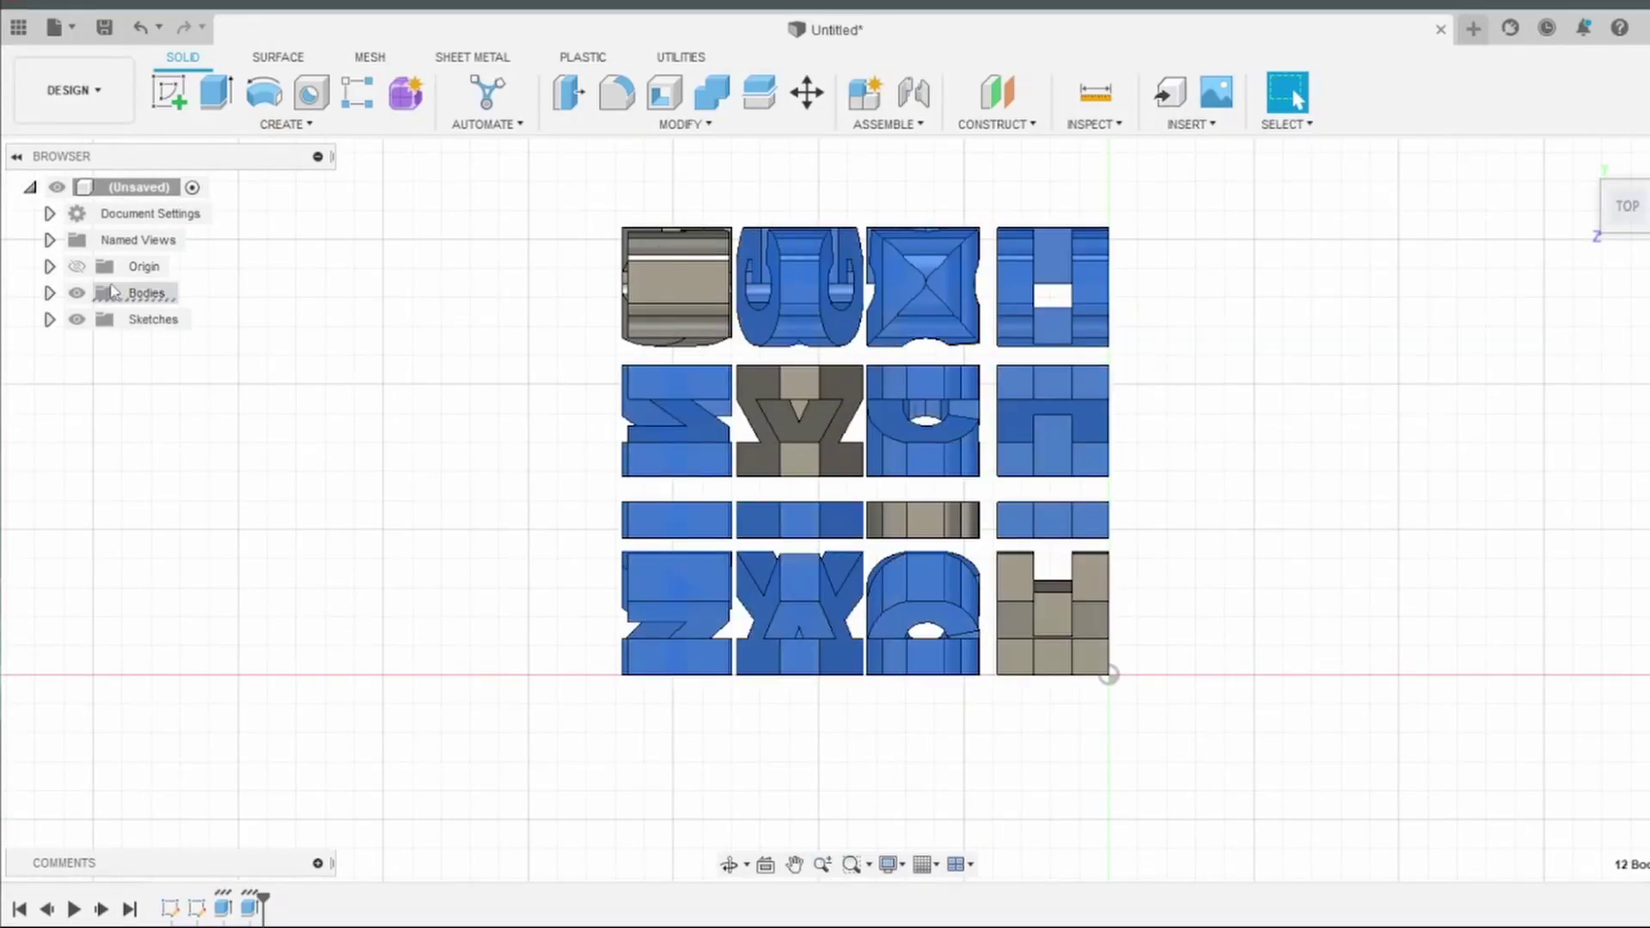
Delete the selected pieces and check ZACH from the front and KING from the side
{"action": "left_click", "coordinate": [49, 292]}
{"action": "key", "text": "Delete"}
{"action": "middle_click_drag", "start_coordinate": [693, 453], "coordinate": [696, 344], "text": "shift"}
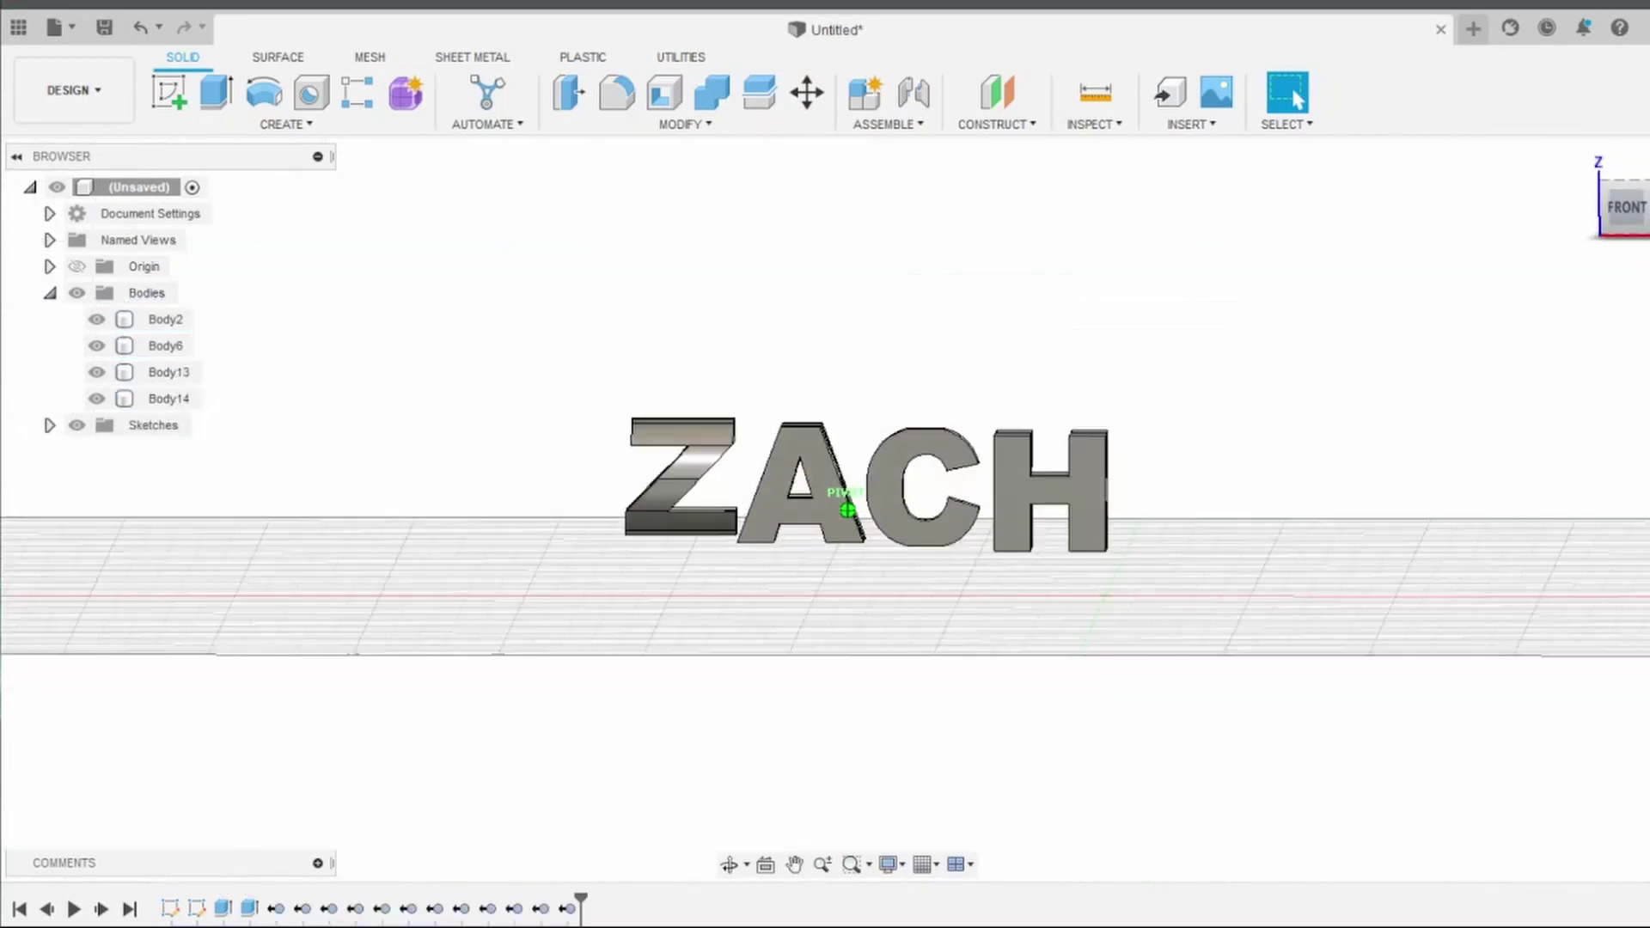
{"action": "middle_click_drag", "start_coordinate": [847, 510], "coordinate": [989, 510], "text": "shift"}
{"action": "middle_click_drag", "start_coordinate": [847, 510], "coordinate": [1132, 646], "text": "shift"}
Sketch a slanted three-point rectangle on the bottom plane beneath the letters and select it for extrusion
{"action": "left_click", "coordinate": [168, 92]}
{"action": "left_click", "coordinate": [1191, 601]}
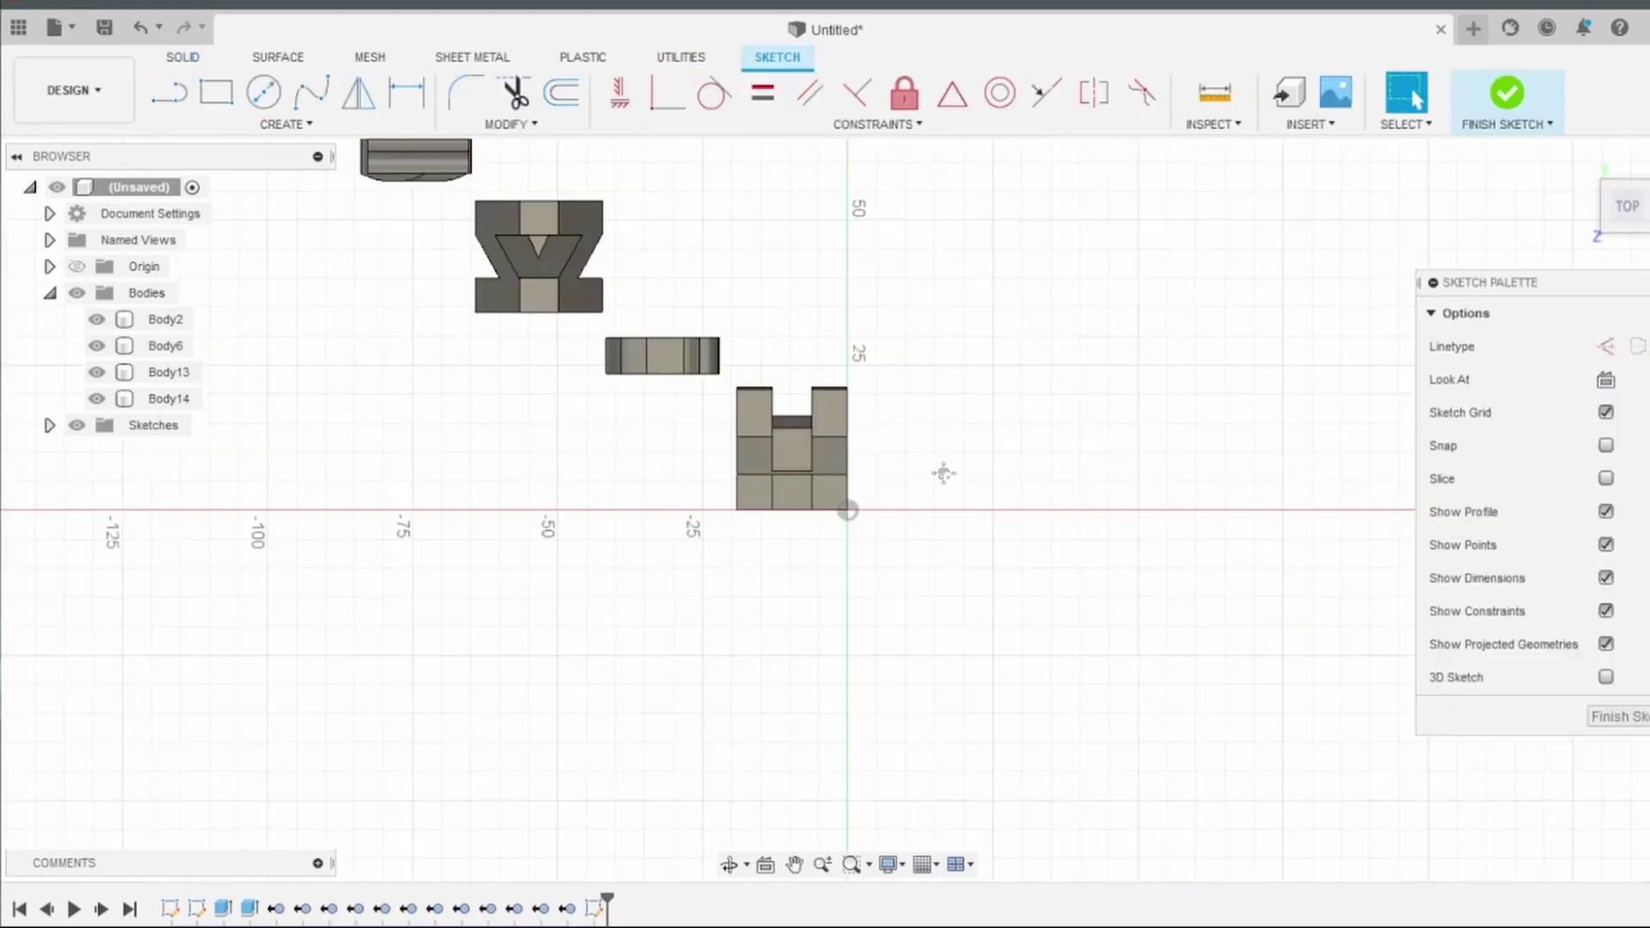
{"action": "key", "text": "r"}
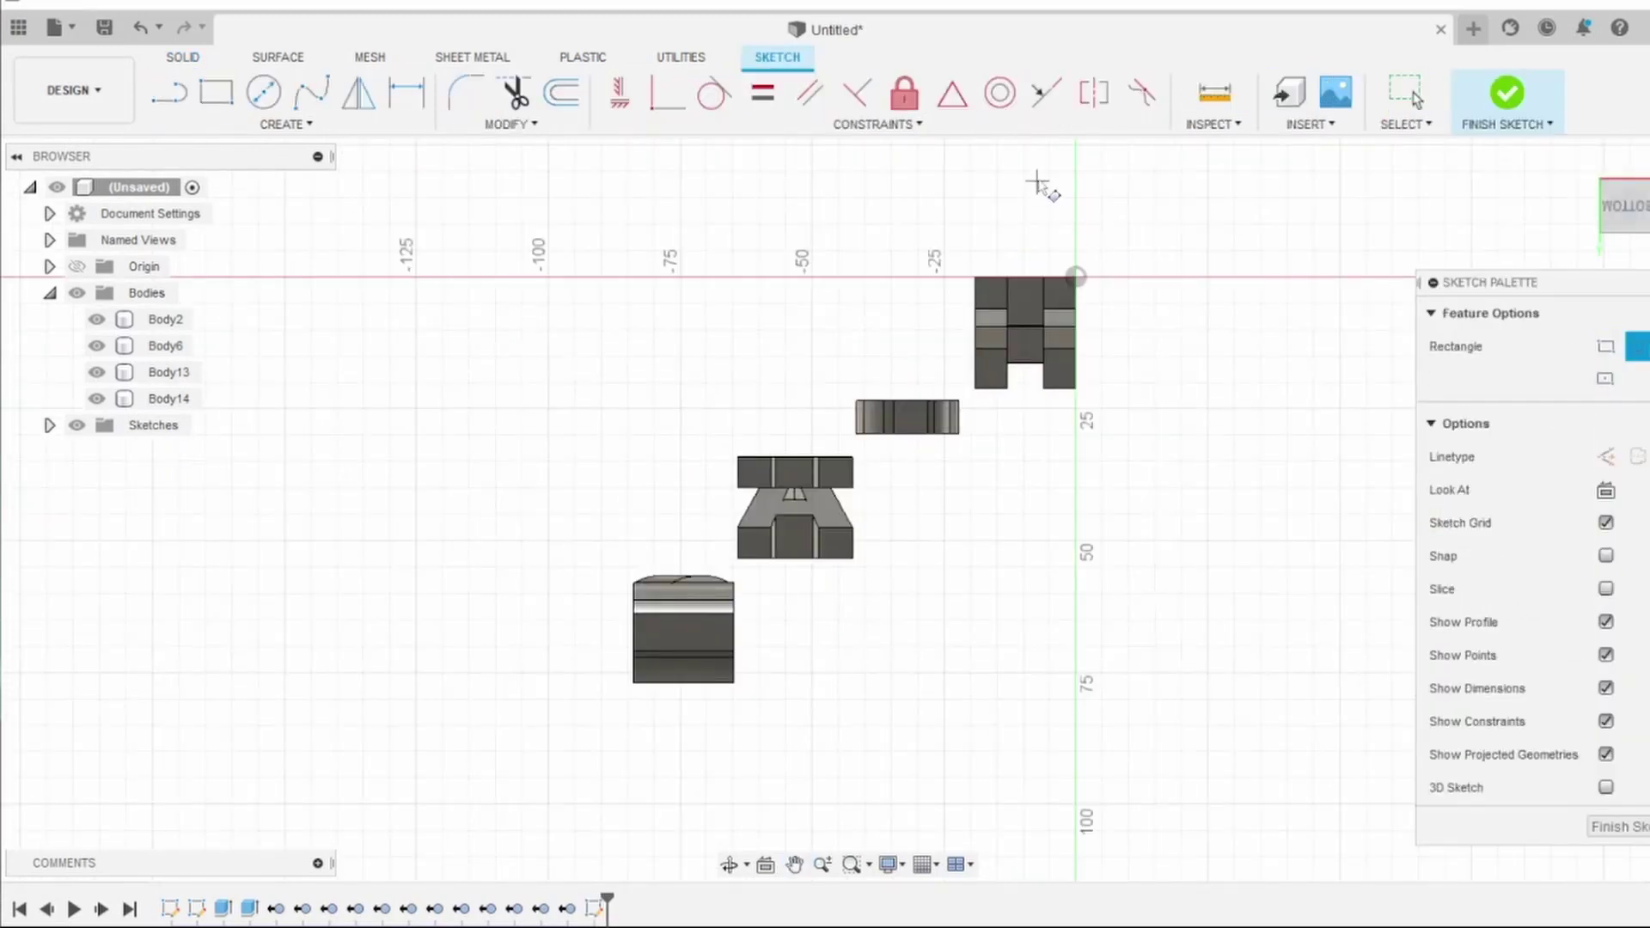
{"action": "left_click", "coordinate": [1180, 340]}
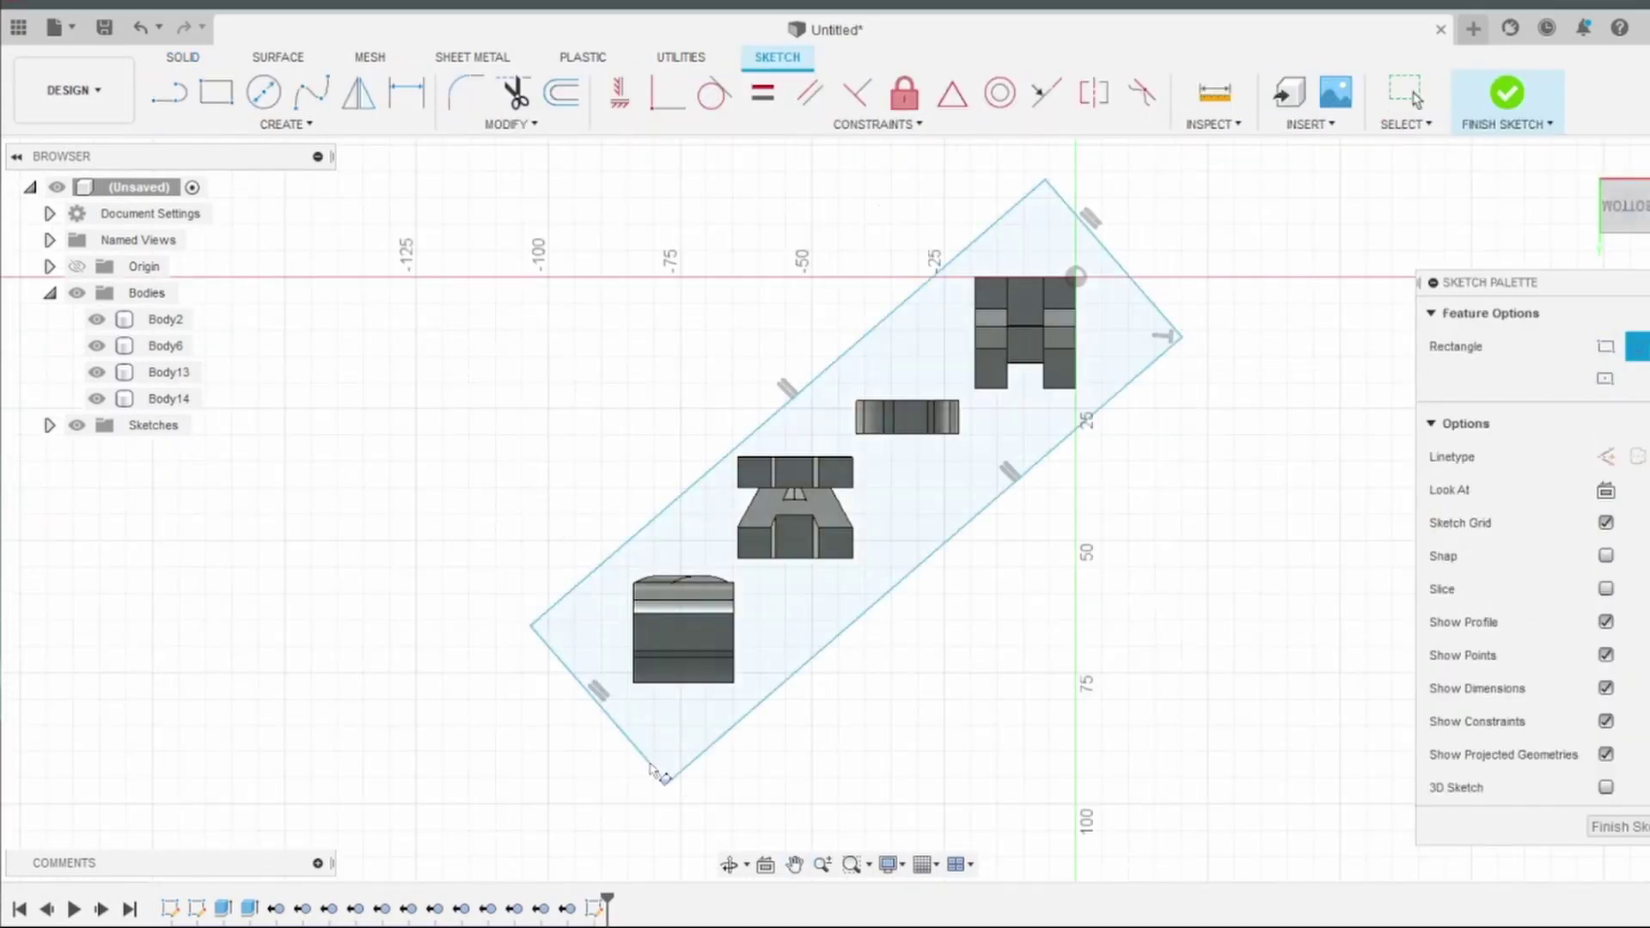
{"action": "left_click", "coordinate": [665, 782]}
{"action": "left_click", "coordinate": [1507, 92]}
{"action": "middle_click_drag", "start_coordinate": [774, 516], "coordinate": [926, 539], "text": "shift"}
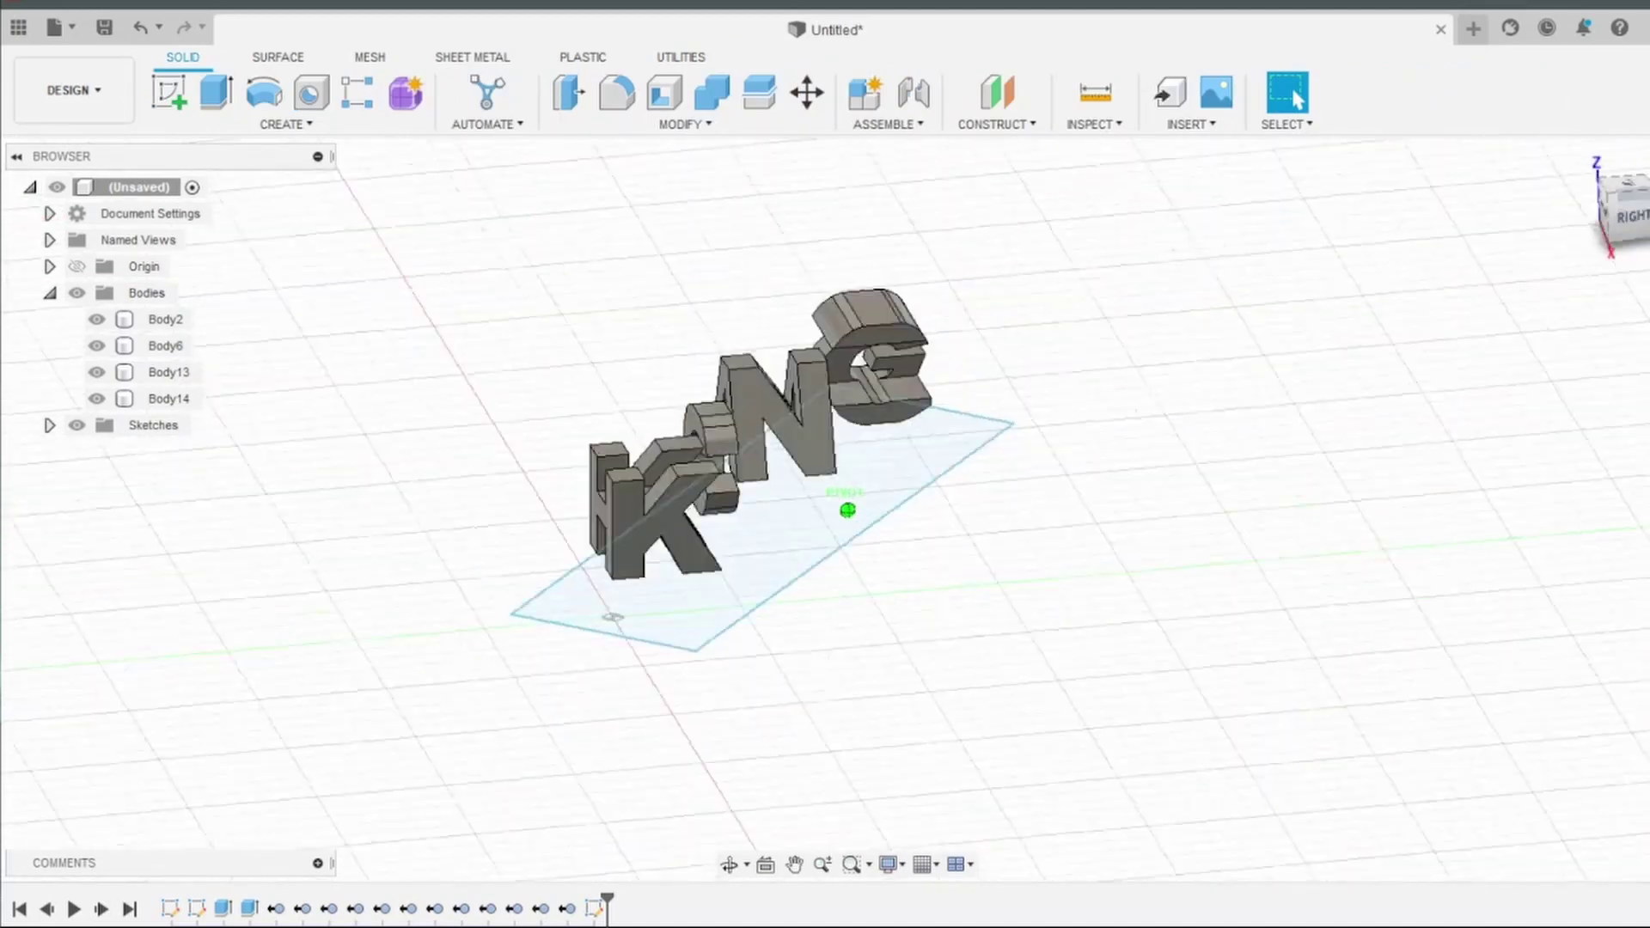
{"action": "key", "text": "e"}
{"action": "left_click", "coordinate": [925, 539]}
Extrude the rectangle about 8 mm thick, joined to the letters
{"action": "left_click_drag", "start_coordinate": [825, 478], "coordinate": [825, 430]}
{"action": "left_click", "coordinate": [1547, 557]}
{"action": "left_click", "coordinate": [1539, 593]}
{"action": "mouse_move", "coordinate": [1118, 559]}
{"action": "middle_mouse_down", "text": "shift"}
{"action": "mouse_move", "coordinate": [1014, 550]}
{"action": "mouse_move", "coordinate": [1068, 545]}
{"action": "middle_mouse_up", "text": "shift"}
Cut the base's bottom face upward with another extrusion
{"action": "key", "text": "e"}
{"action": "left_click", "coordinate": [1010, 513]}
{"action": "left_click_drag", "start_coordinate": [1009, 516], "coordinate": [1009, 450]}
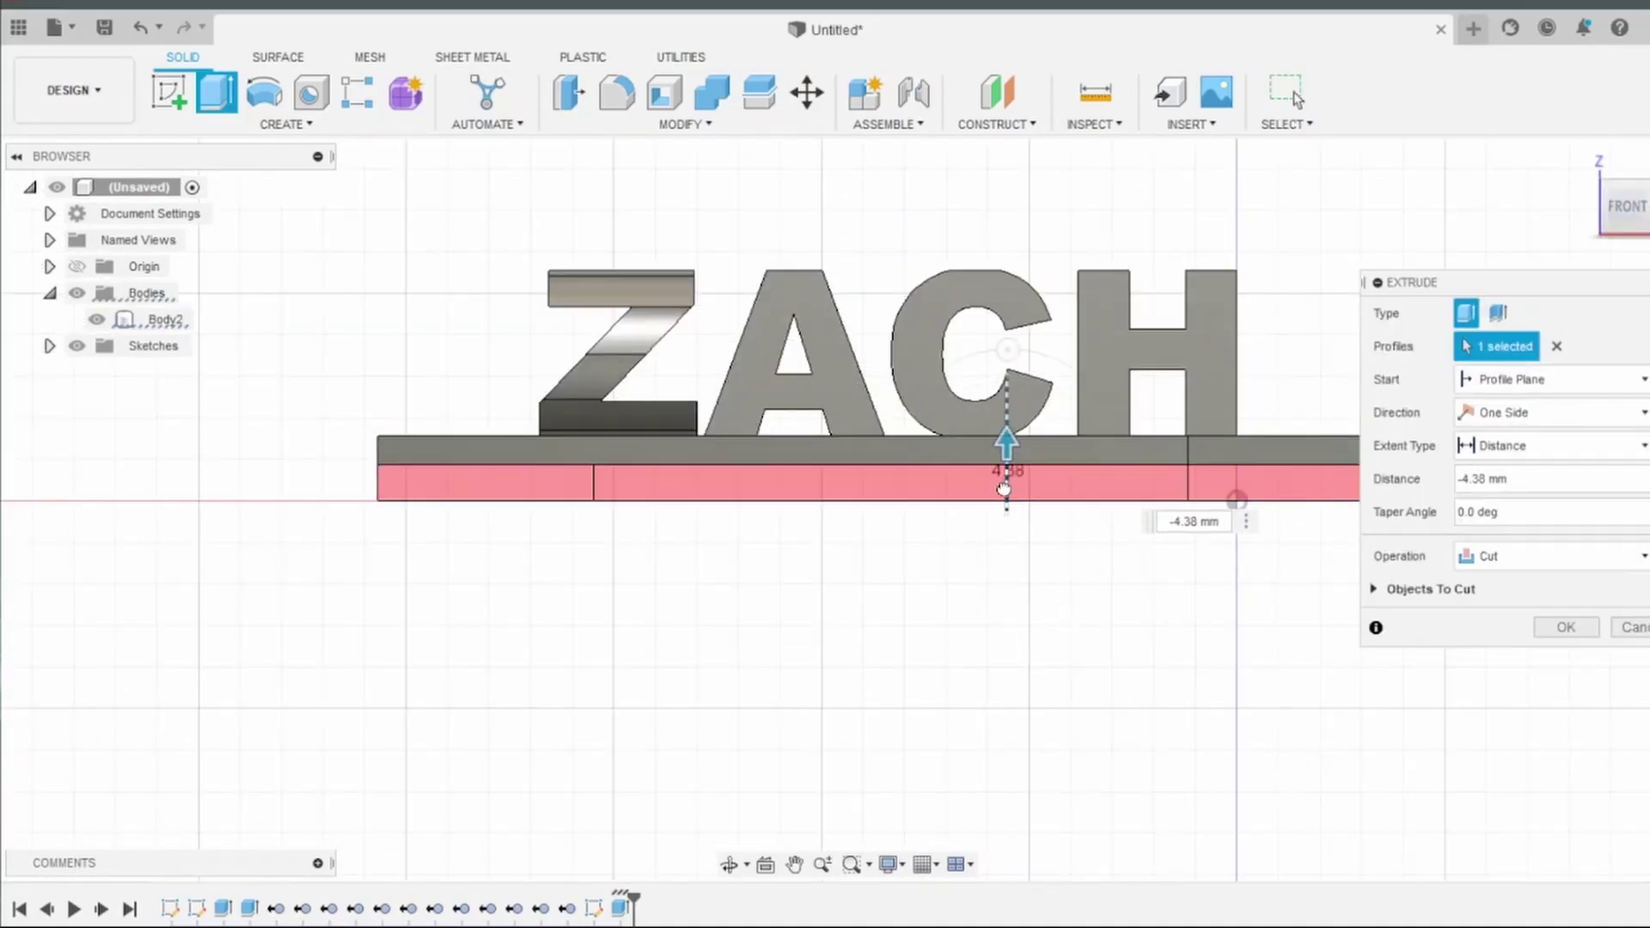
{"action": "key", "text": "Return"}
{"action": "middle_click_drag", "start_coordinate": [1237, 493], "coordinate": [655, 103], "text": "shift"}
Fillet the end edges of the base to round them
{"action": "key", "text": "f"}
{"action": "left_click", "coordinate": [393, 400]}
{"action": "mouse_move", "coordinate": [370, 404]}
{"action": "middle_mouse_down", "text": "shift"}
{"action": "mouse_move", "coordinate": [1015, 689]}
{"action": "mouse_move", "coordinate": [1118, 371]}
{"action": "middle_mouse_up", "text": "shift"}
{"action": "left_click_drag", "start_coordinate": [1234, 305], "coordinate": [1175, 306]}
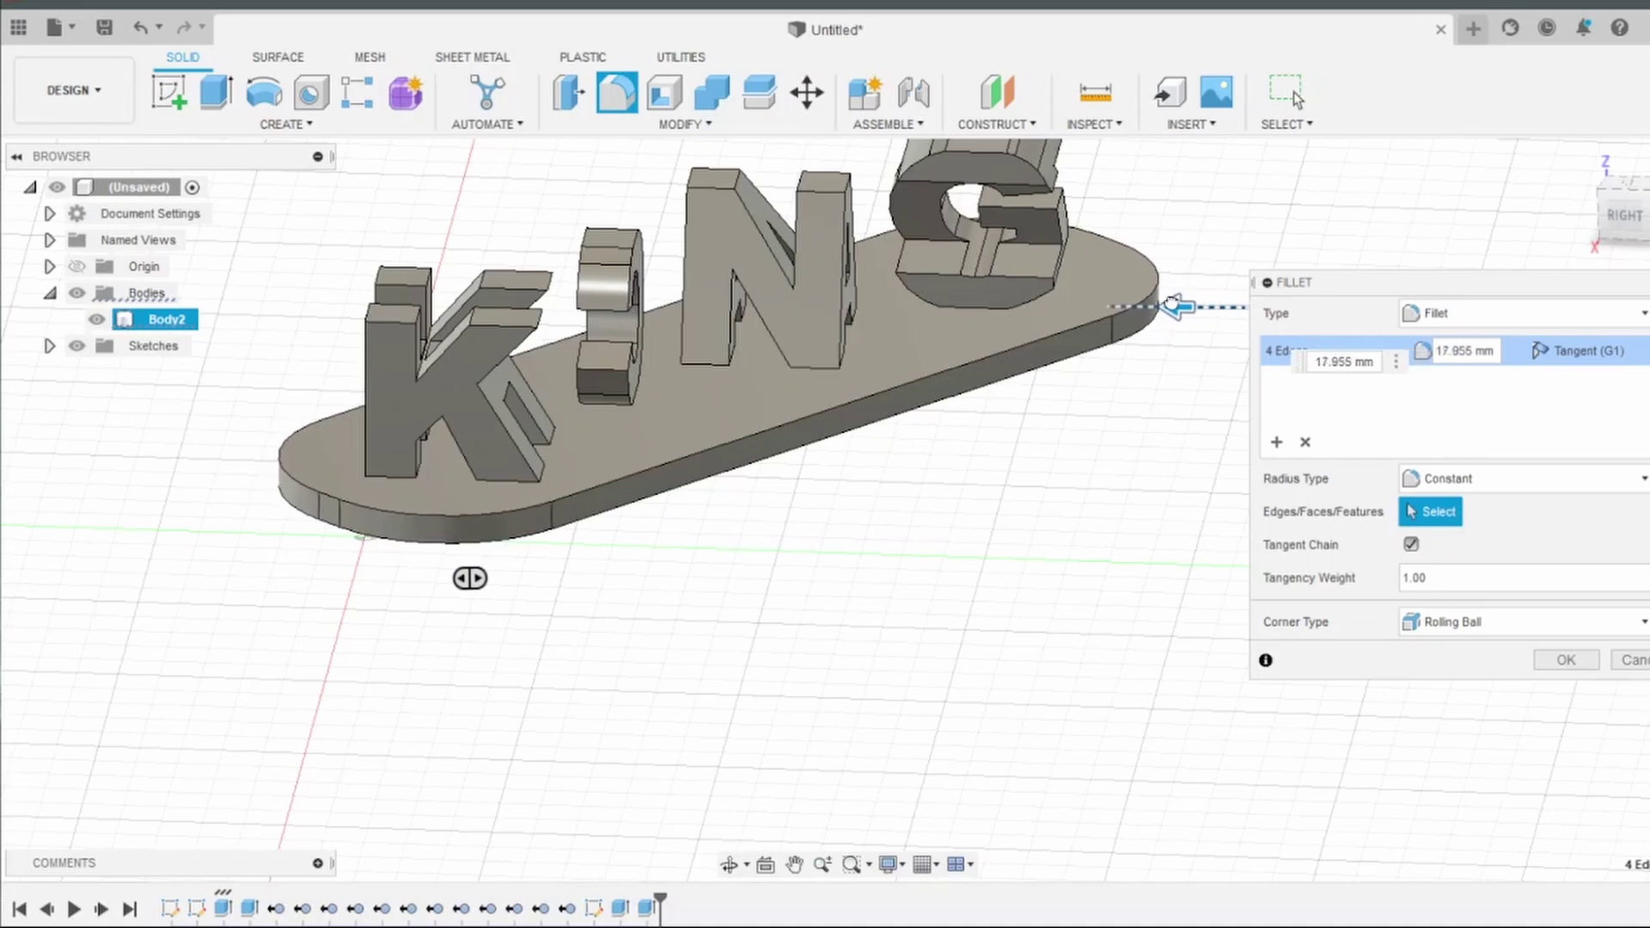
{"action": "key", "text": "Return"}
{"action": "middle_click_drag", "start_coordinate": [847, 511], "coordinate": [988, 533], "text": "shift"}
{"action": "middle_click_drag", "start_coordinate": [848, 510], "coordinate": [776, 541], "text": "shift"}
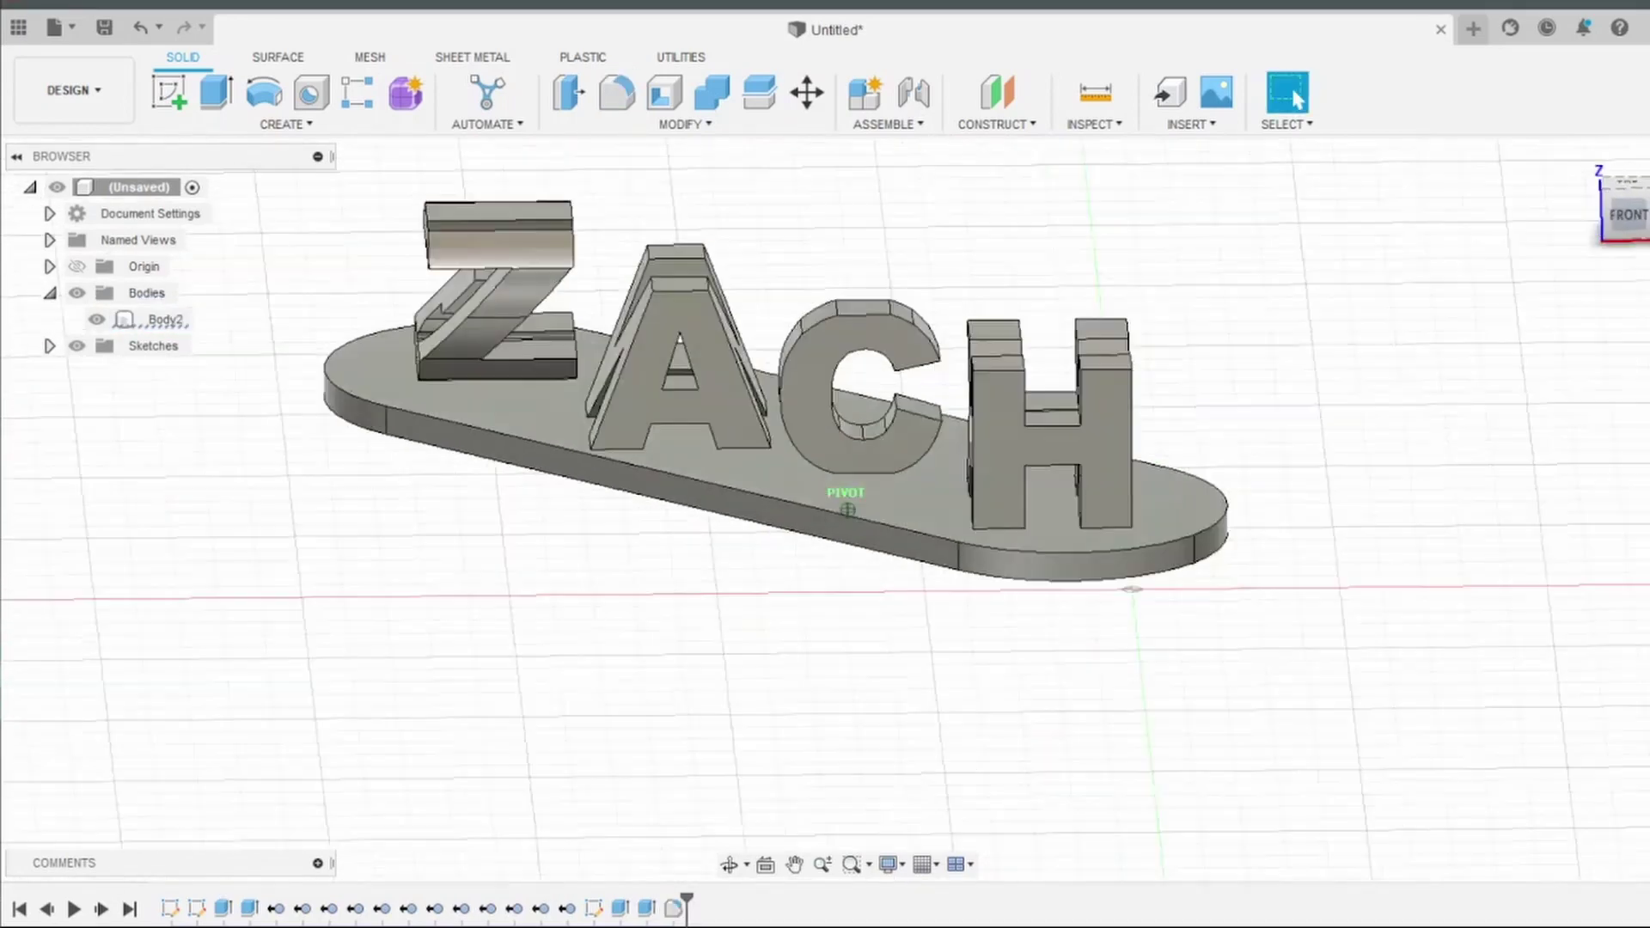
Start another fillet on the base's remaining edges and return to an angled front view
{"action": "key", "text": "f"}
{"action": "left_click", "coordinate": [776, 541]}
{"action": "mouse_move", "coordinate": [766, 527]}
{"action": "middle_mouse_down", "text": "shift"}
{"action": "mouse_move", "coordinate": [637, 542]}
{"action": "mouse_move", "coordinate": [505, 312]}
{"action": "middle_mouse_up", "text": "shift"}
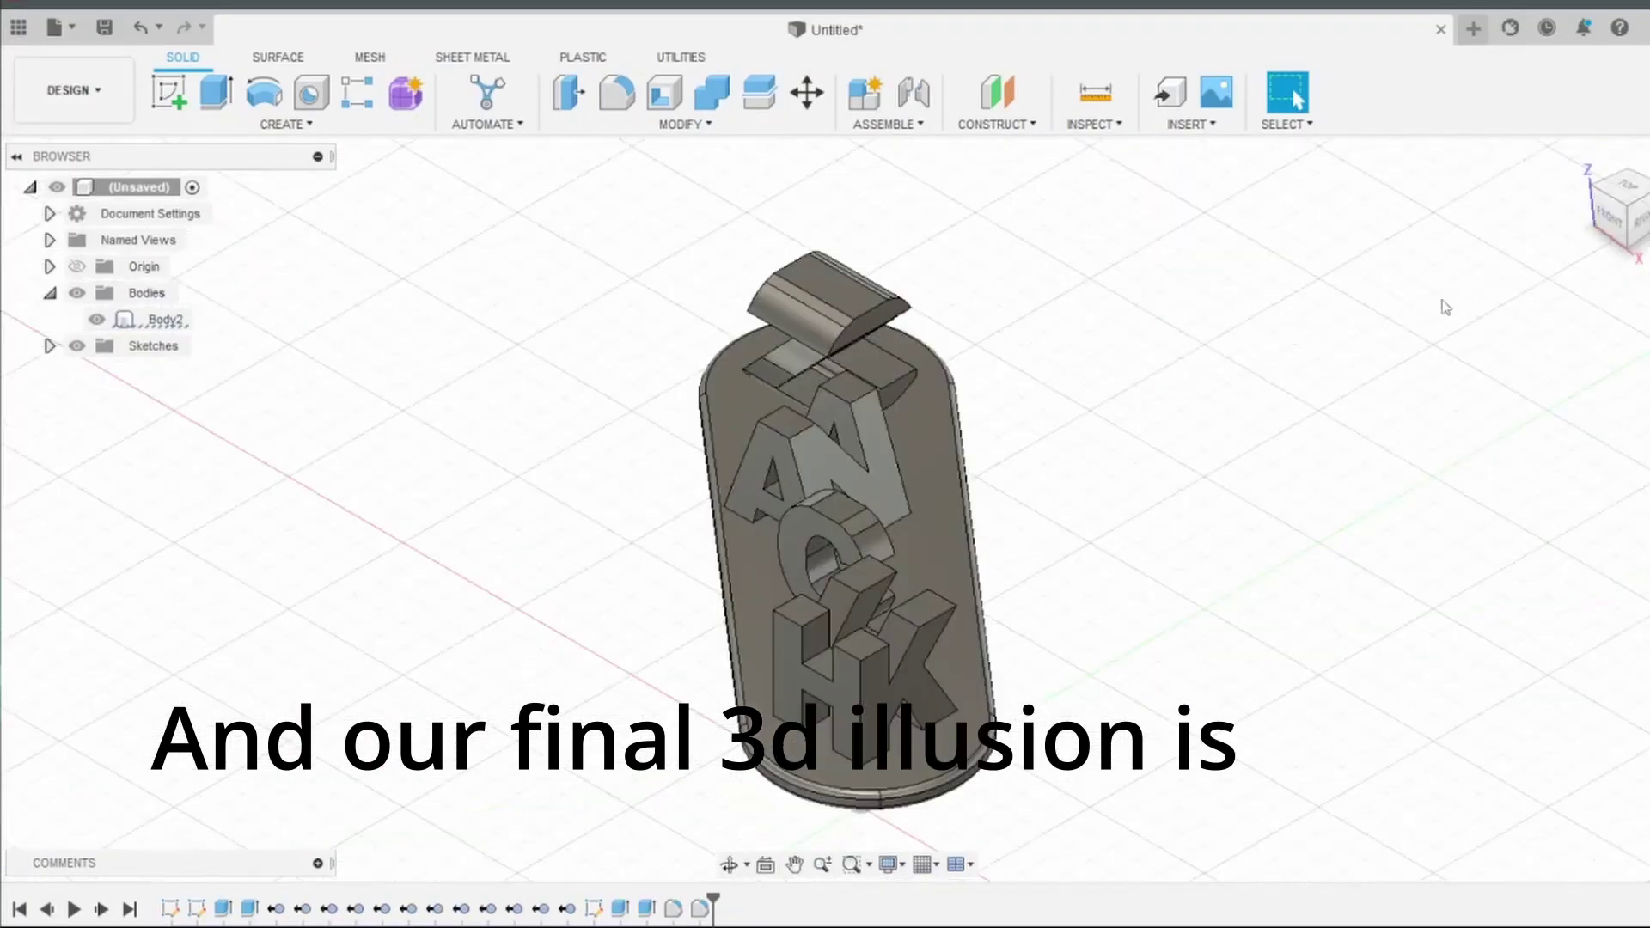
{"action": "left_click", "coordinate": [1620, 203]}
Apply red Paint - Enamel Glossy to the model and view it from the right side
{"action": "key", "text": "a"}
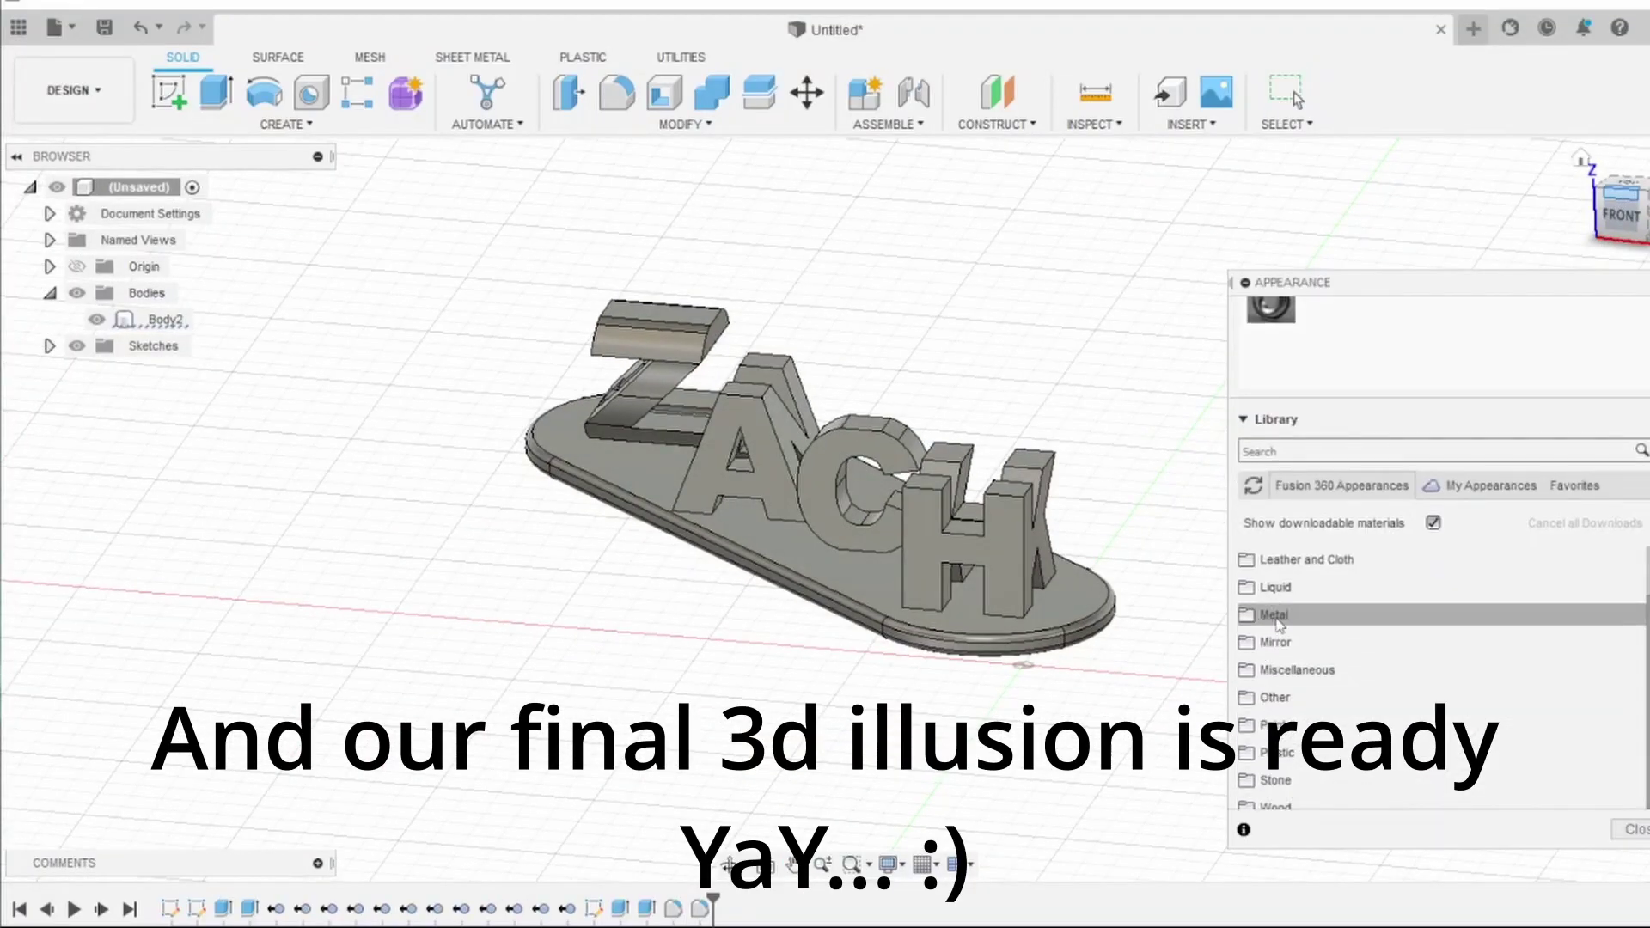
{"action": "scroll", "coordinate": [1291, 744], "scroll_direction": "down", "scroll_amount": 5}
{"action": "left_click_drag", "start_coordinate": [1291, 744], "coordinate": [859, 515]}
{"action": "left_click", "coordinate": [1629, 829]}
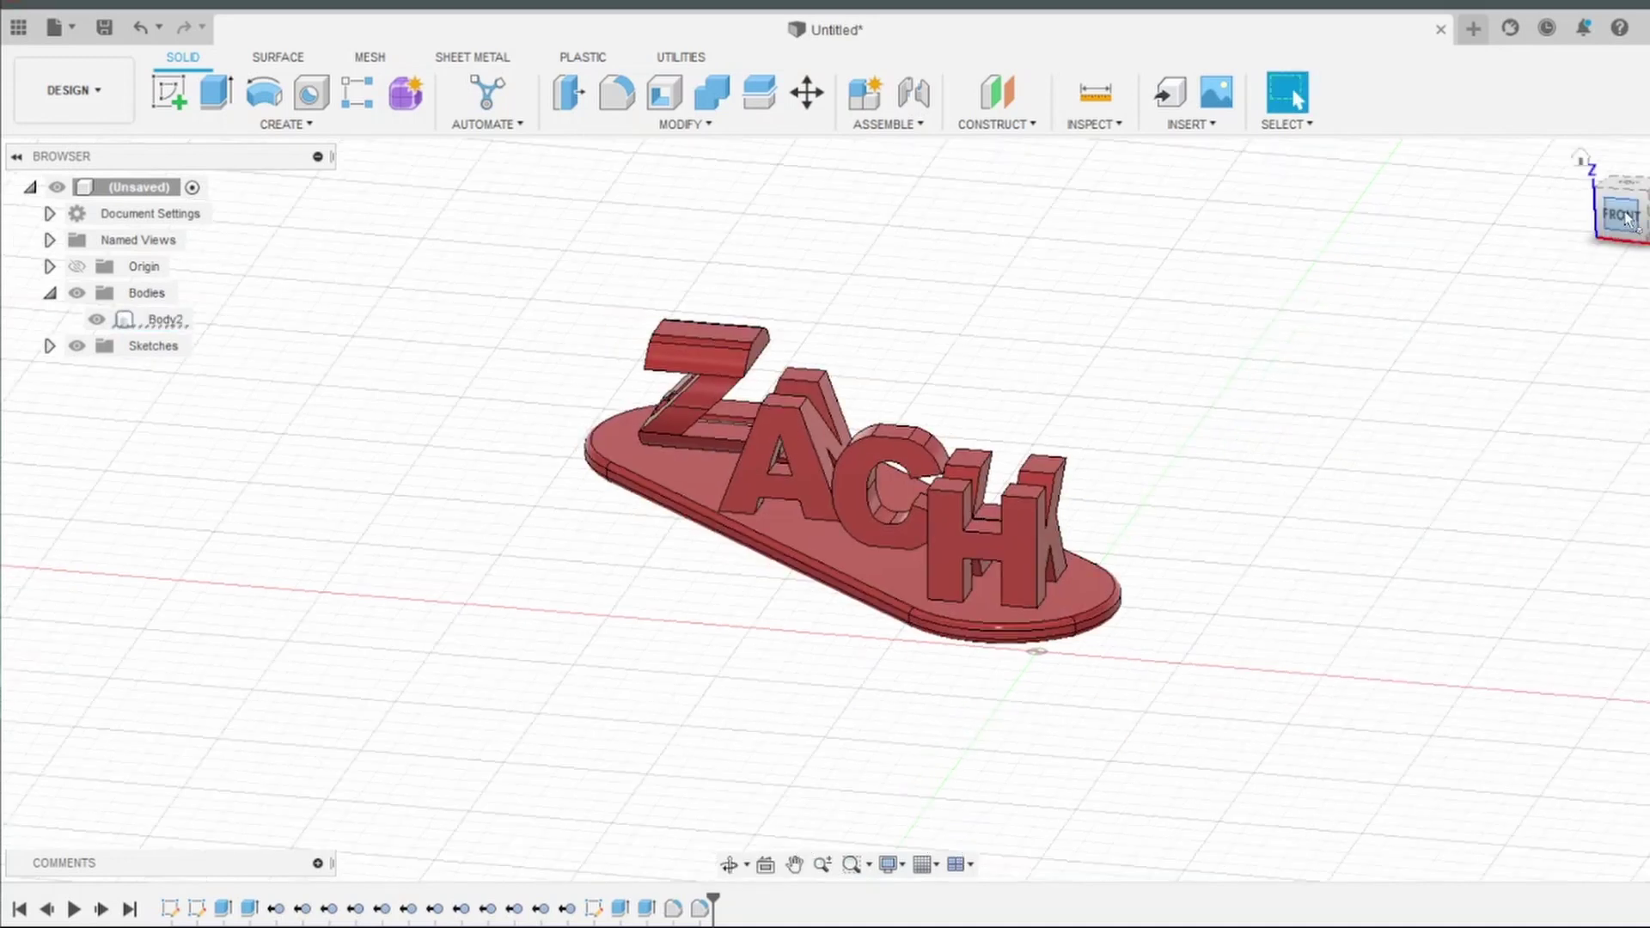
{"action": "left_click", "coordinate": [1620, 210]}
{"action": "middle_click_drag", "start_coordinate": [847, 509], "coordinate": [849, 510], "text": "shift"}
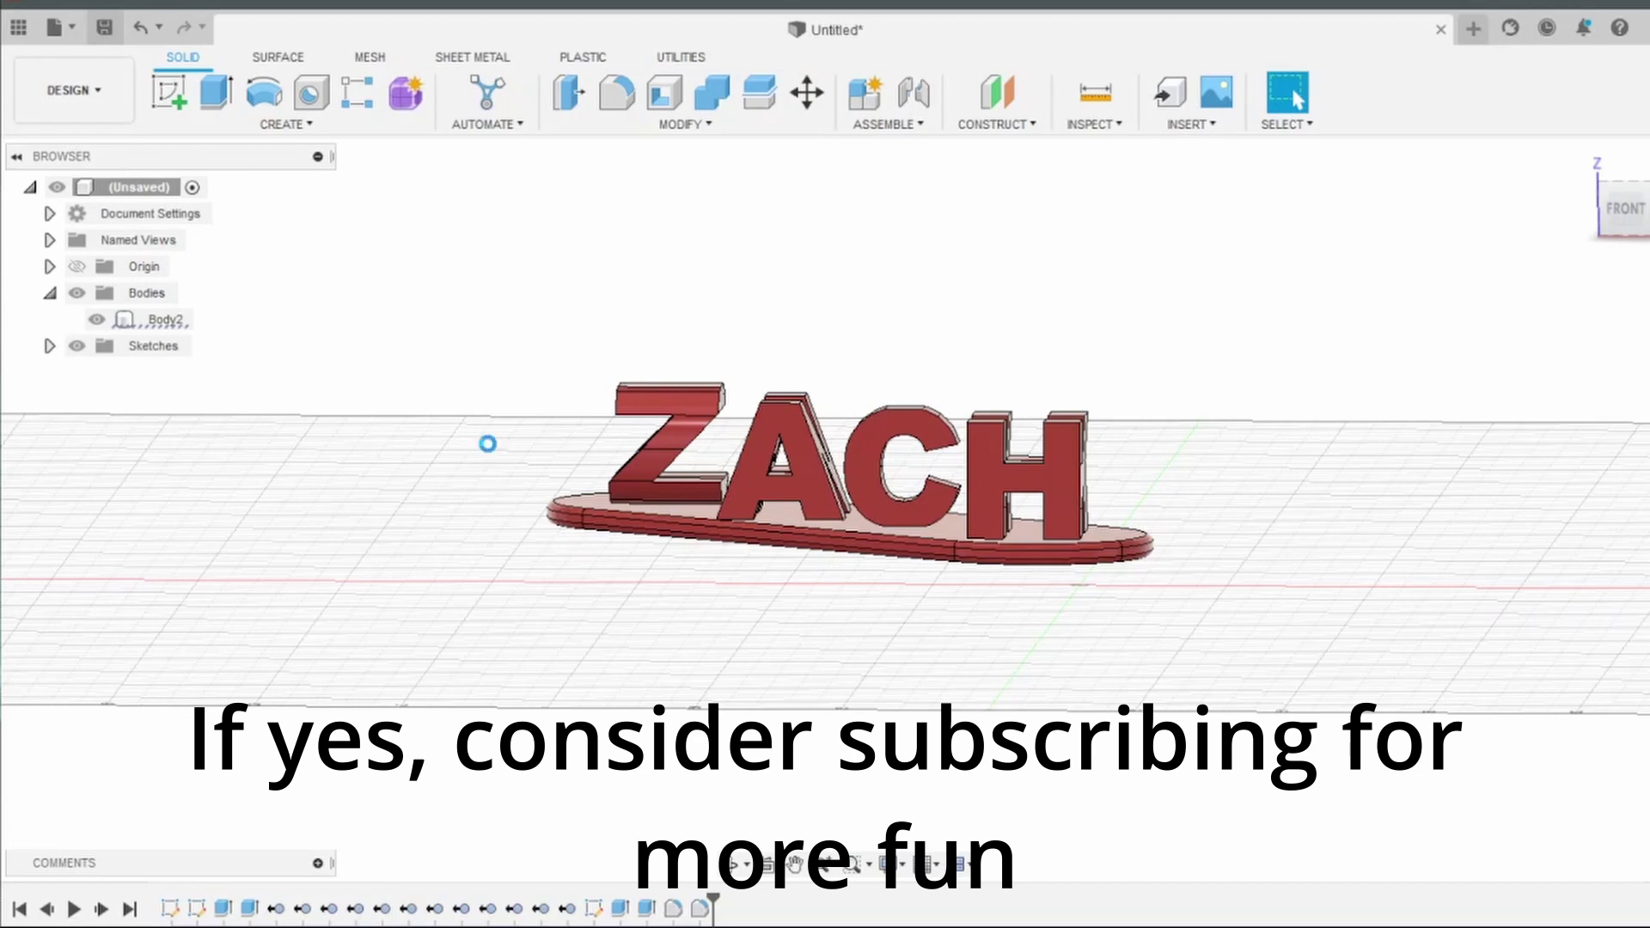
Save the design as 'Zach King Illusion' and set selection to pick whole bodies first
{"action": "type", "text": "Zach King"}
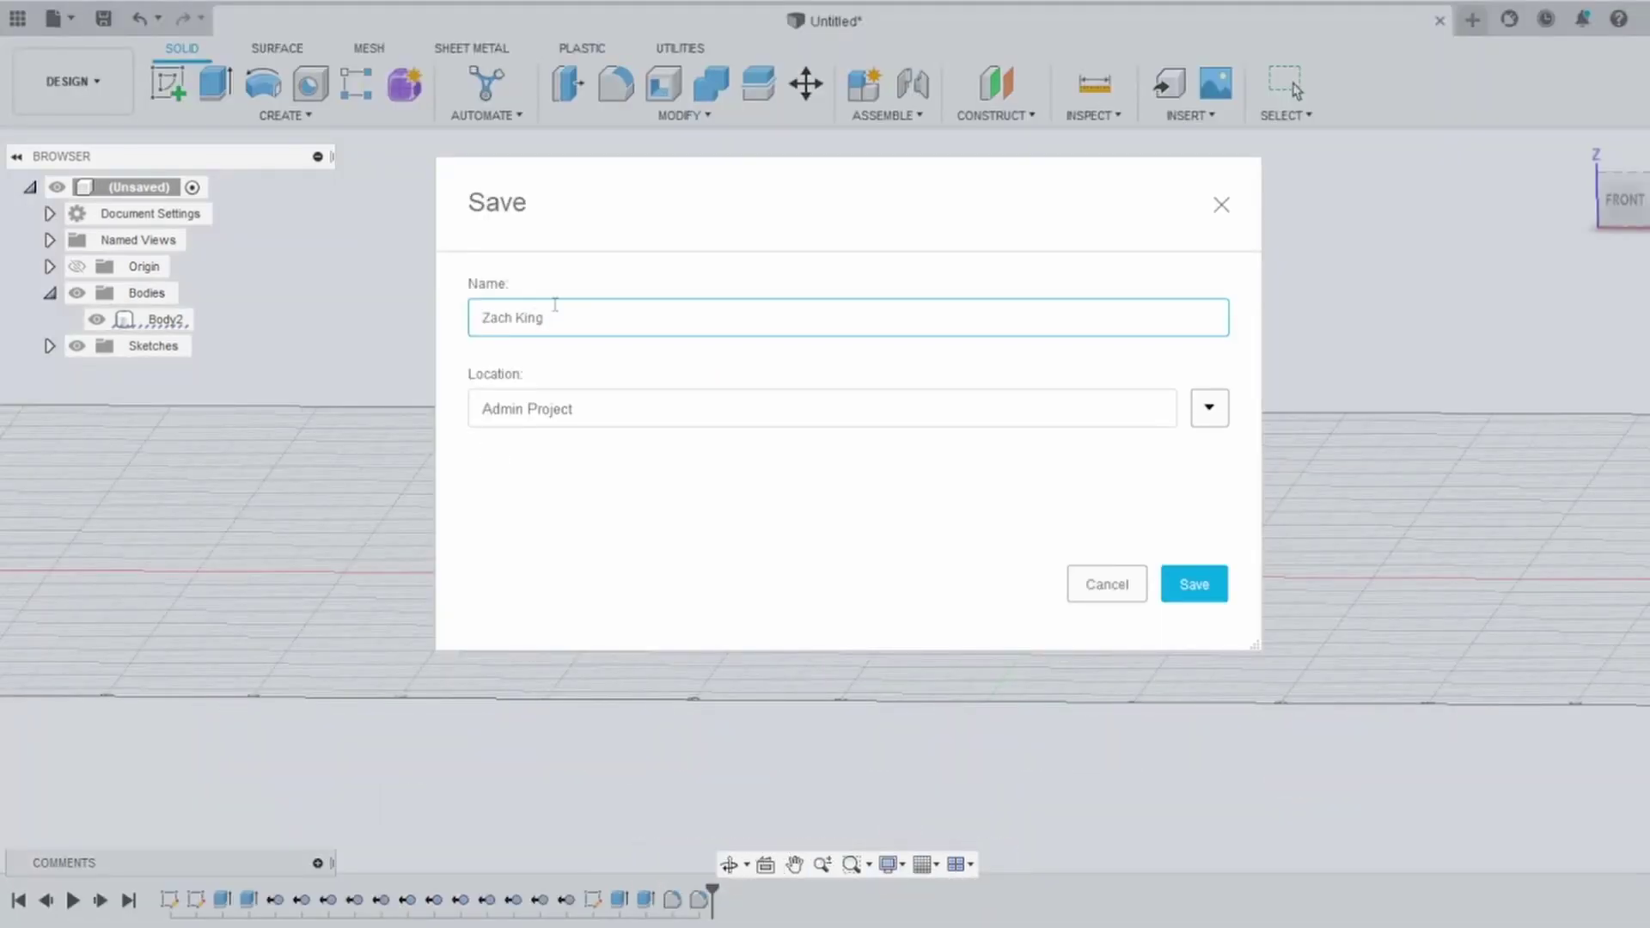
{"action": "left_click", "coordinate": [1186, 590]}
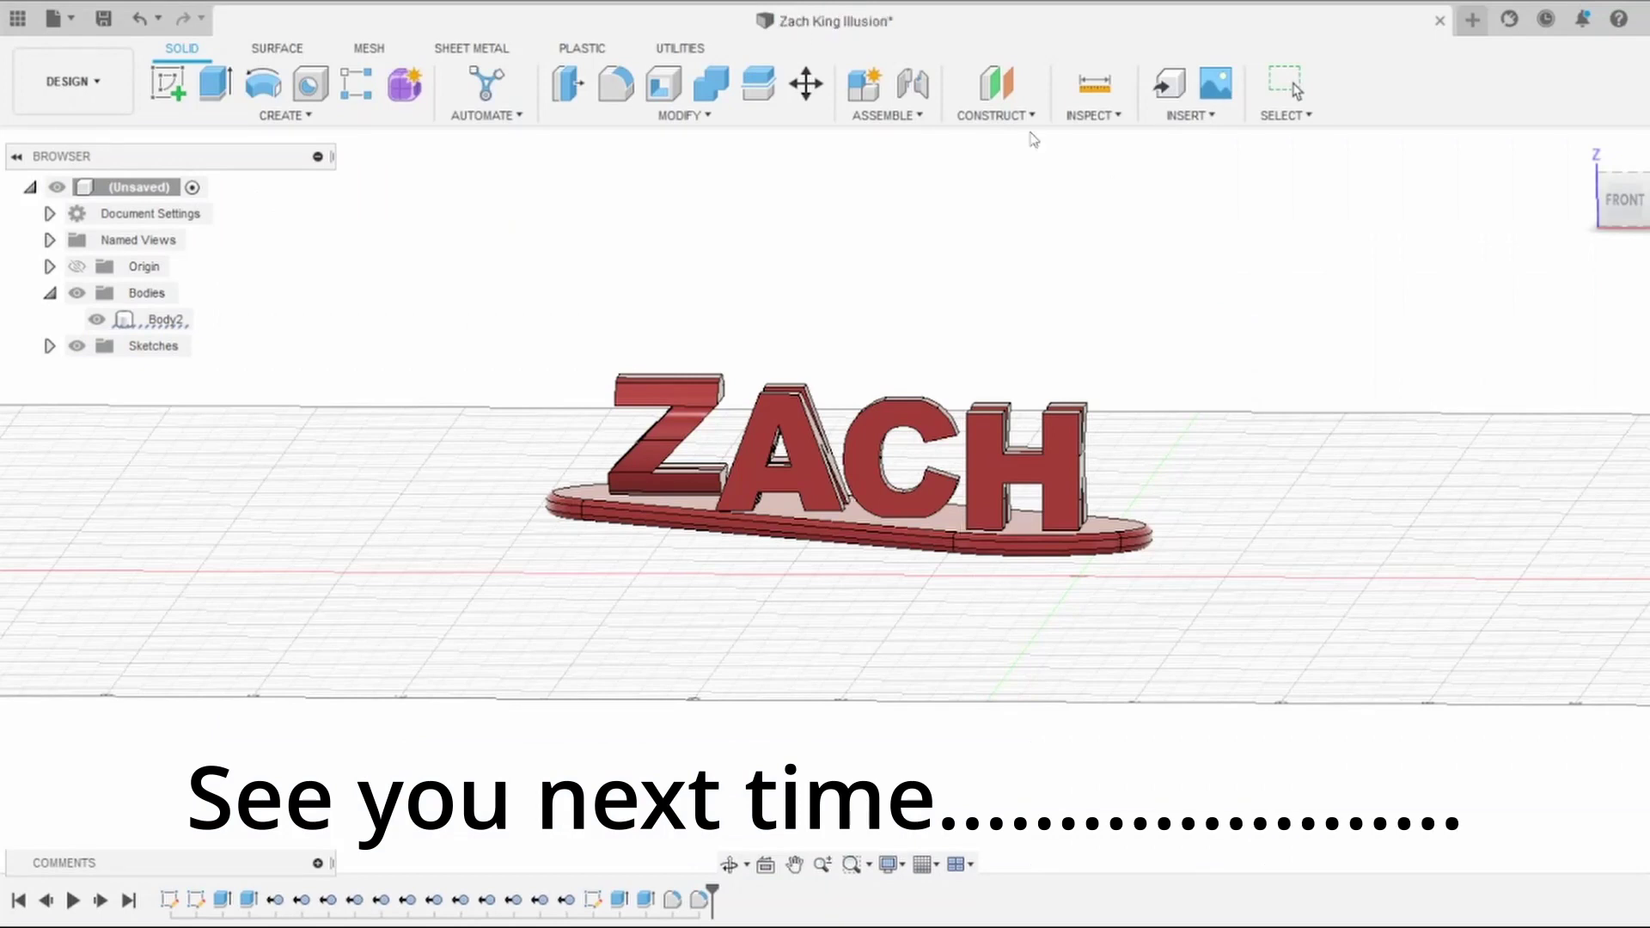
{"action": "left_click", "coordinate": [775, 516]}
{"action": "left_click", "coordinate": [1287, 115]}
{"action": "left_click", "coordinate": [1496, 289]}
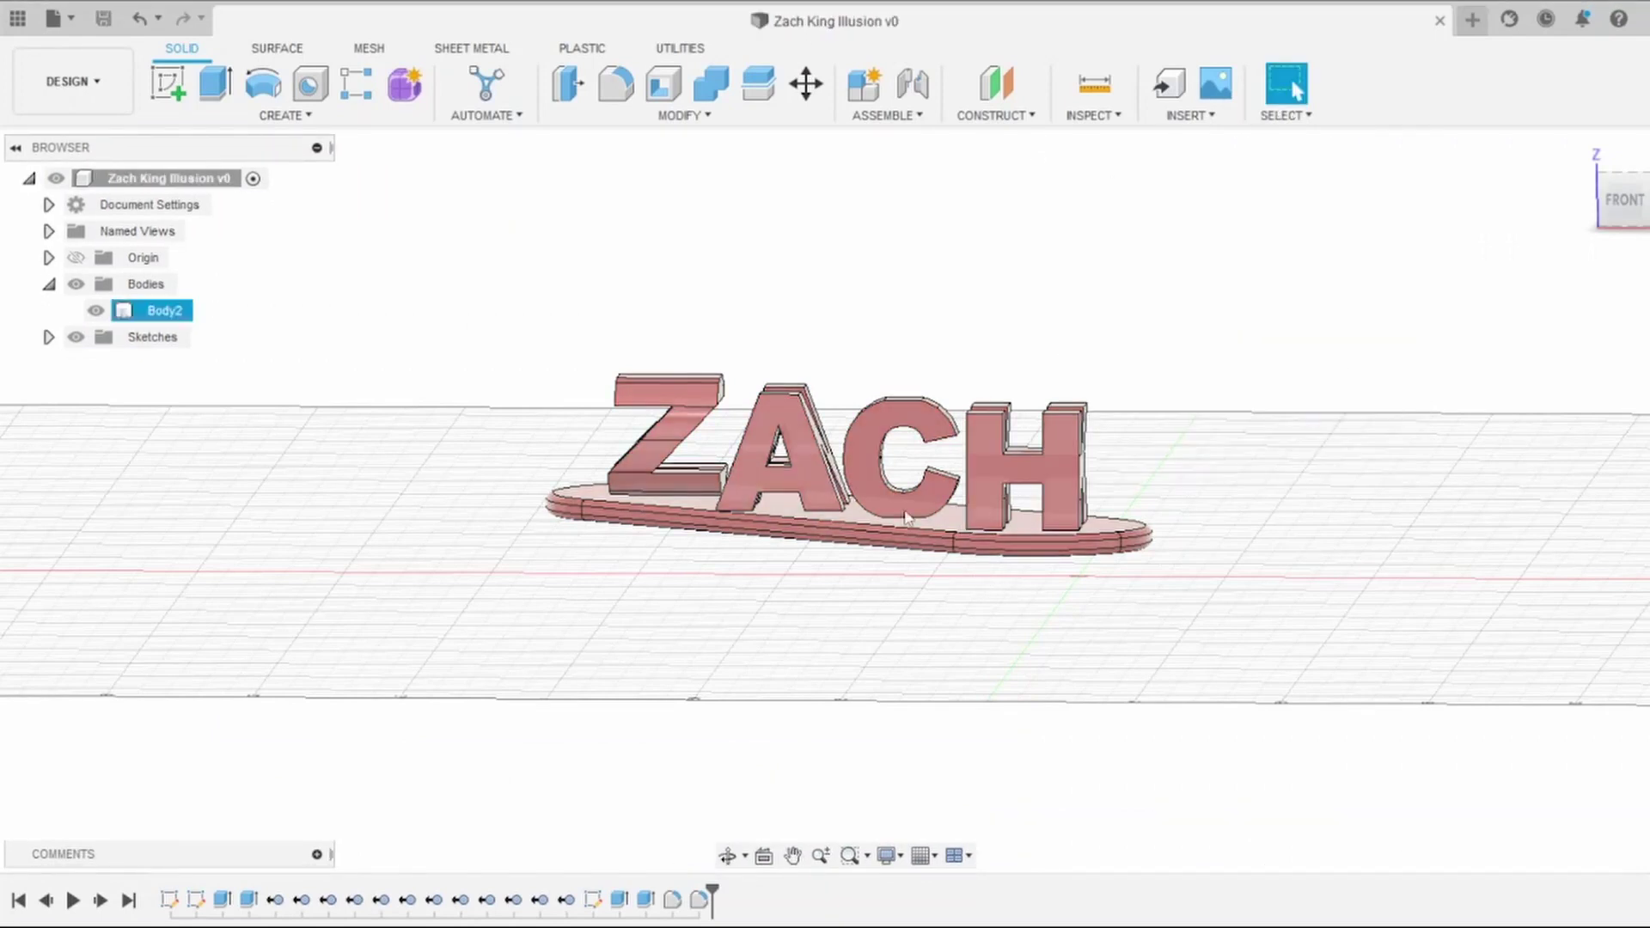